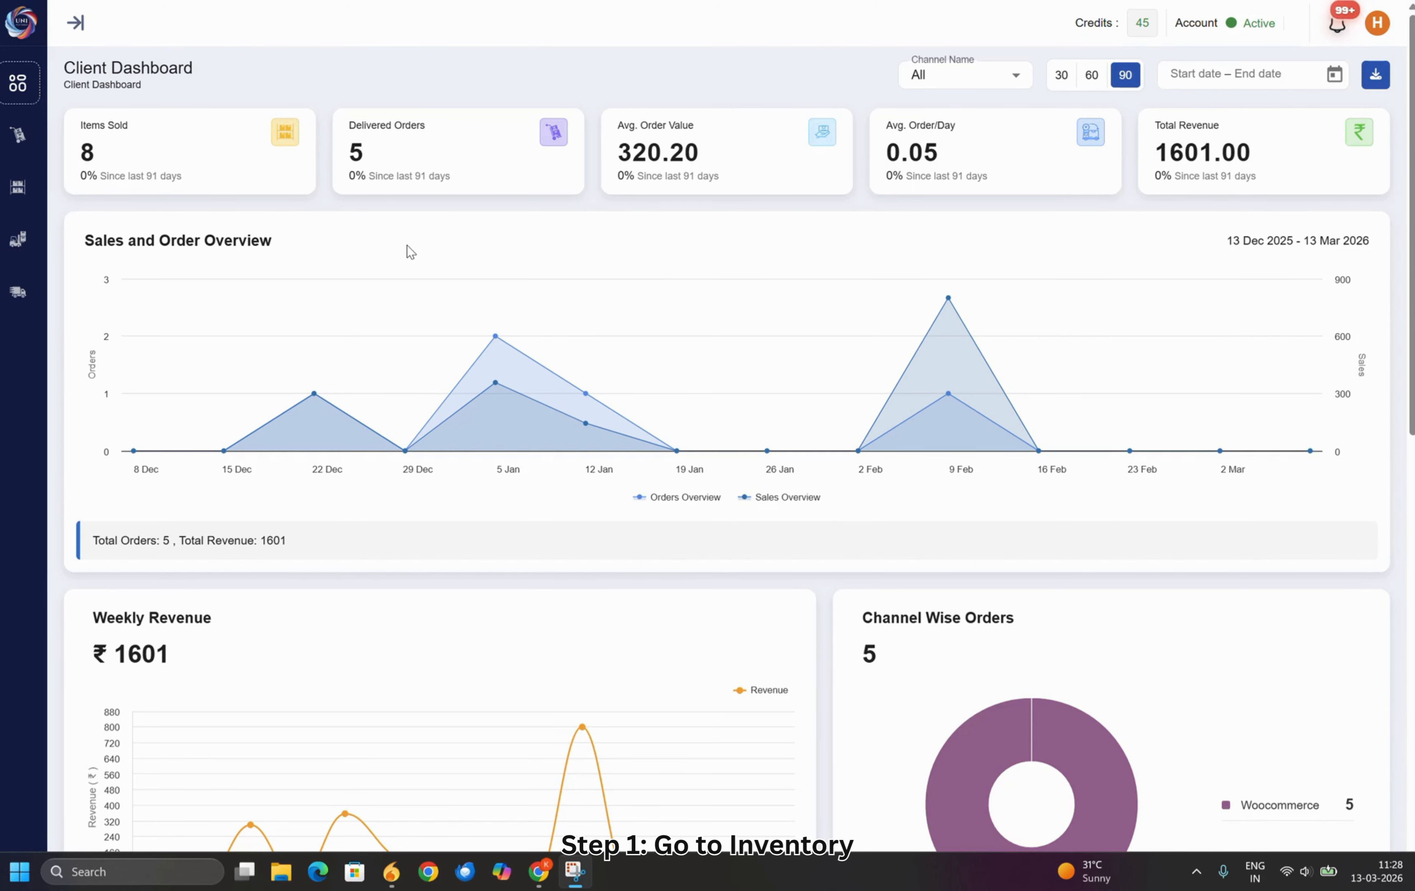
# From the inventory's product list, start adding a new product for the Amazon channel
pyautogui.click(34, 197)
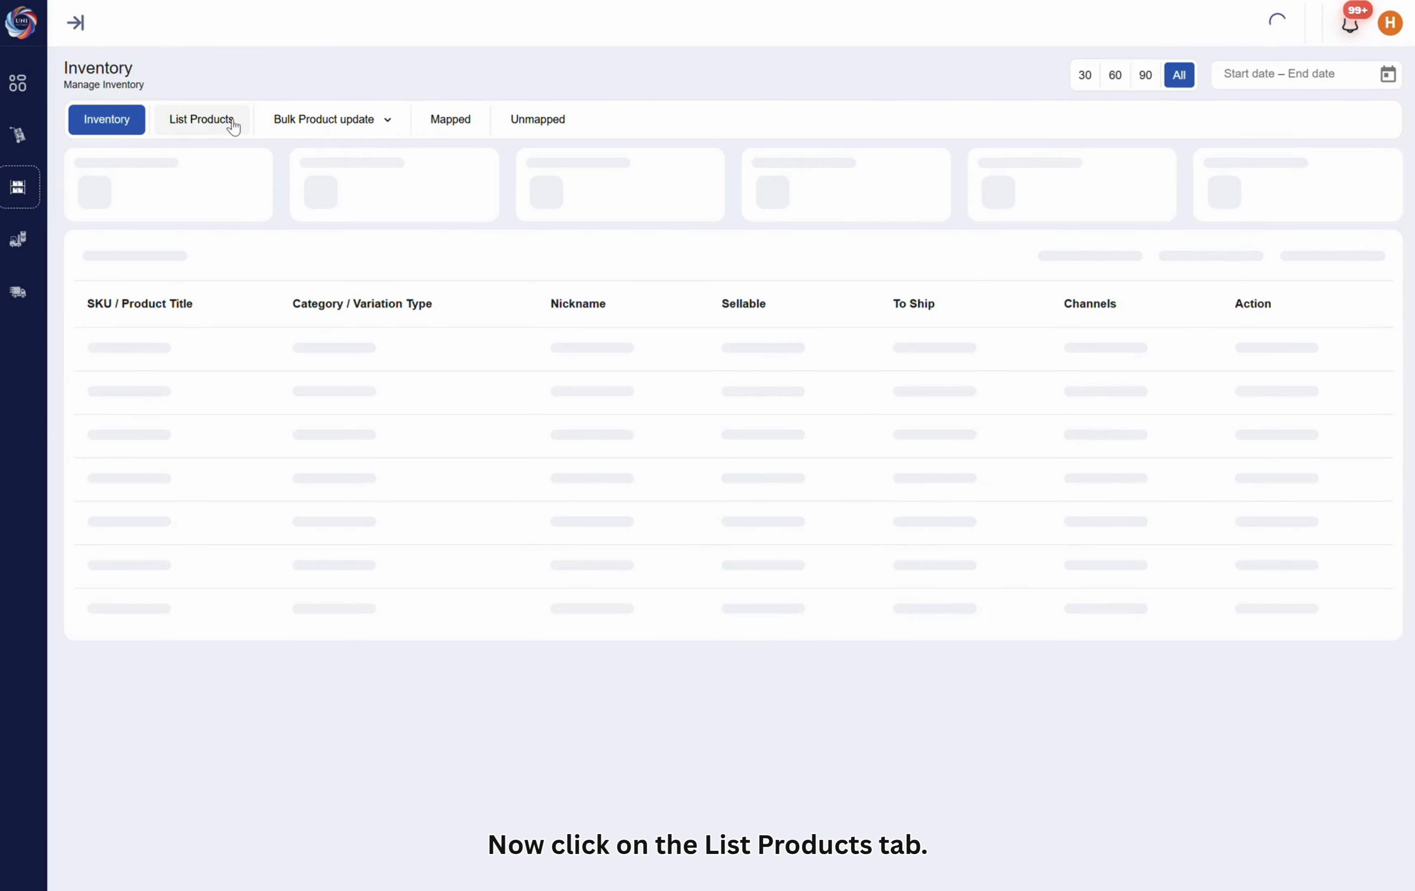
pyautogui.click(217, 125)
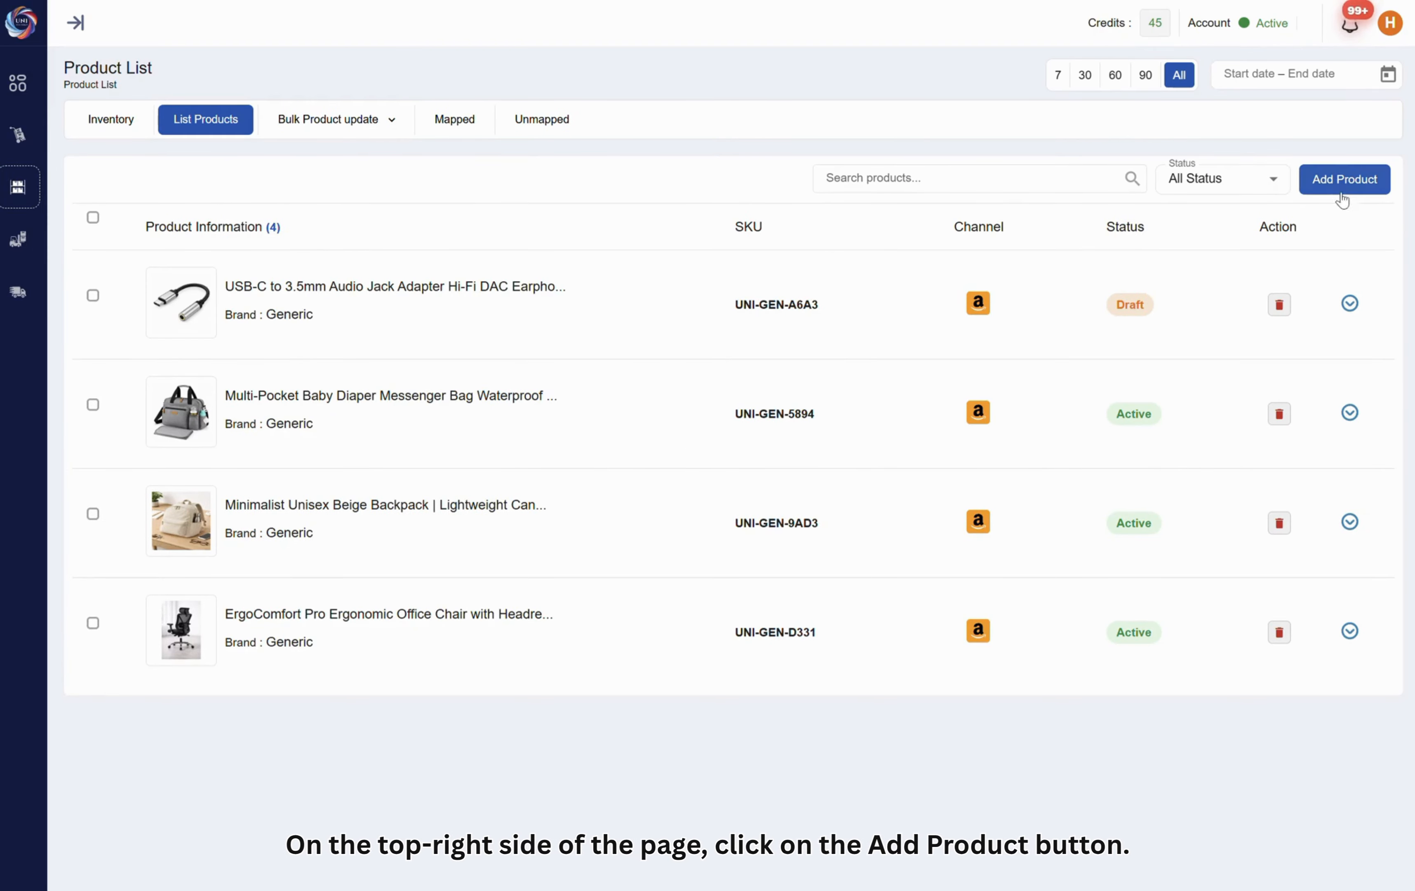
pyautogui.click(1337, 184)
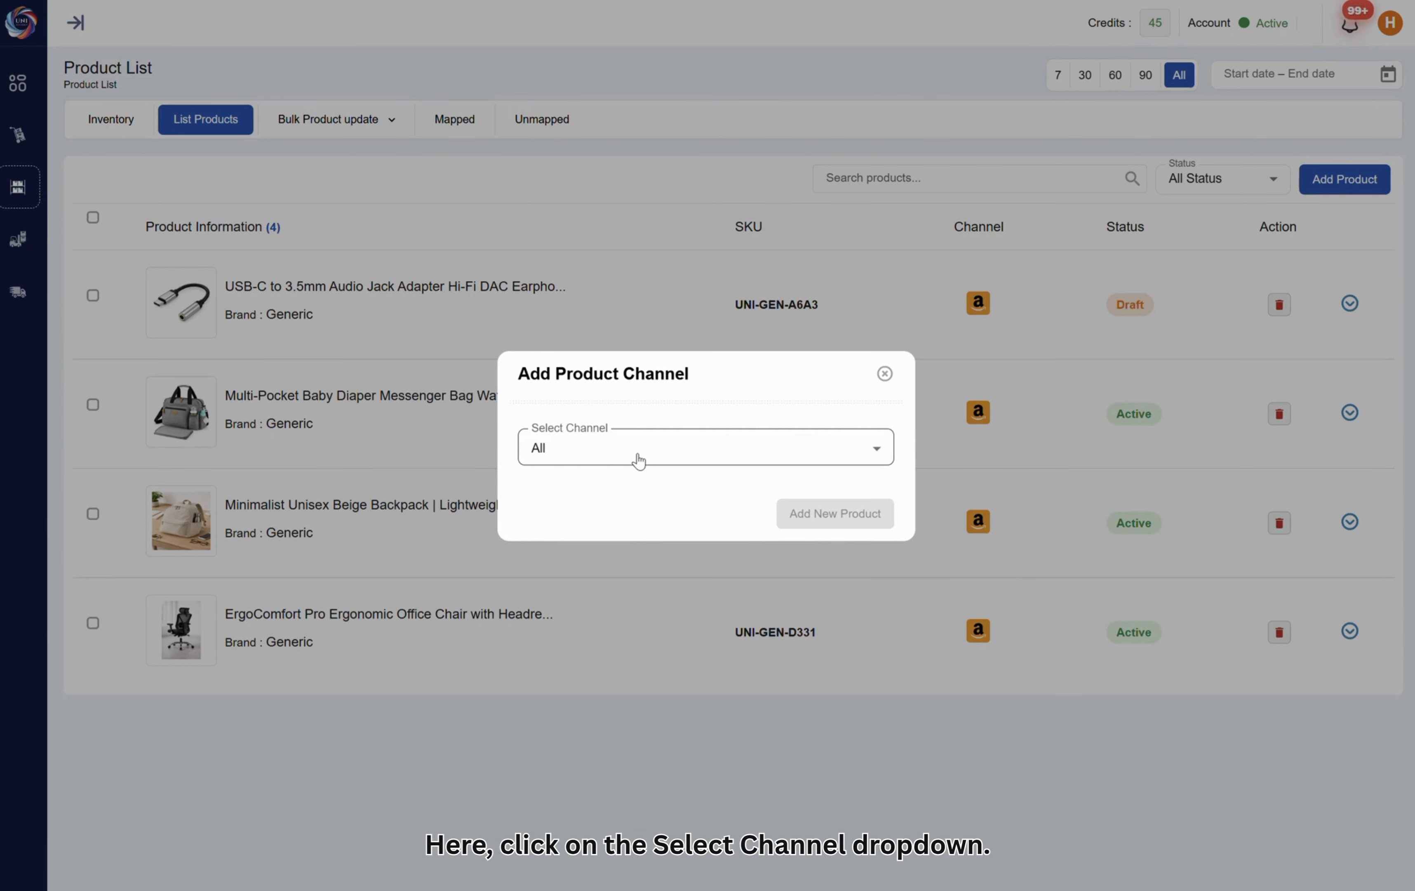
pyautogui.click(639, 461)
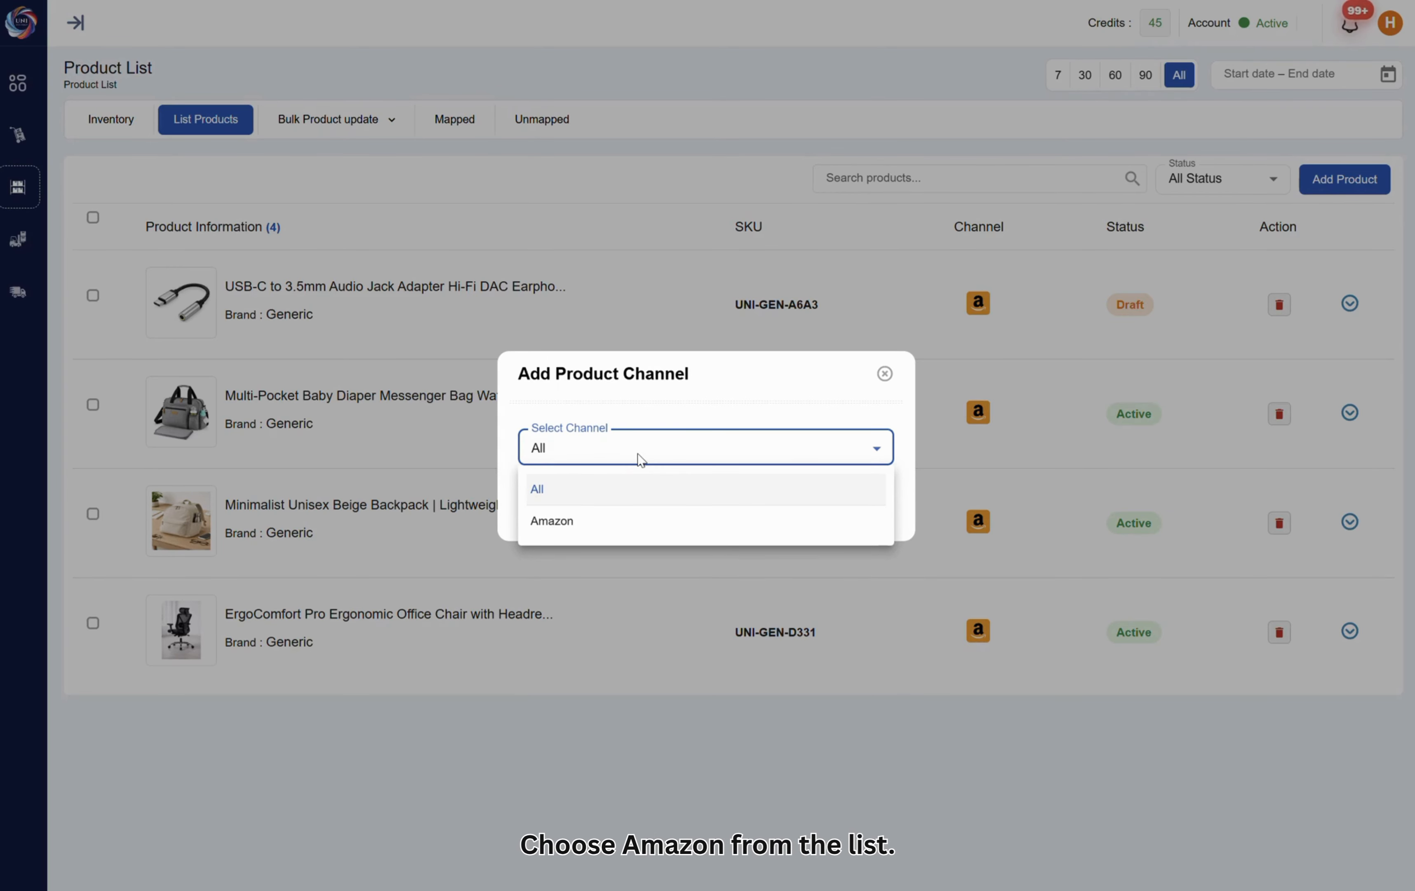
pyautogui.click(598, 526)
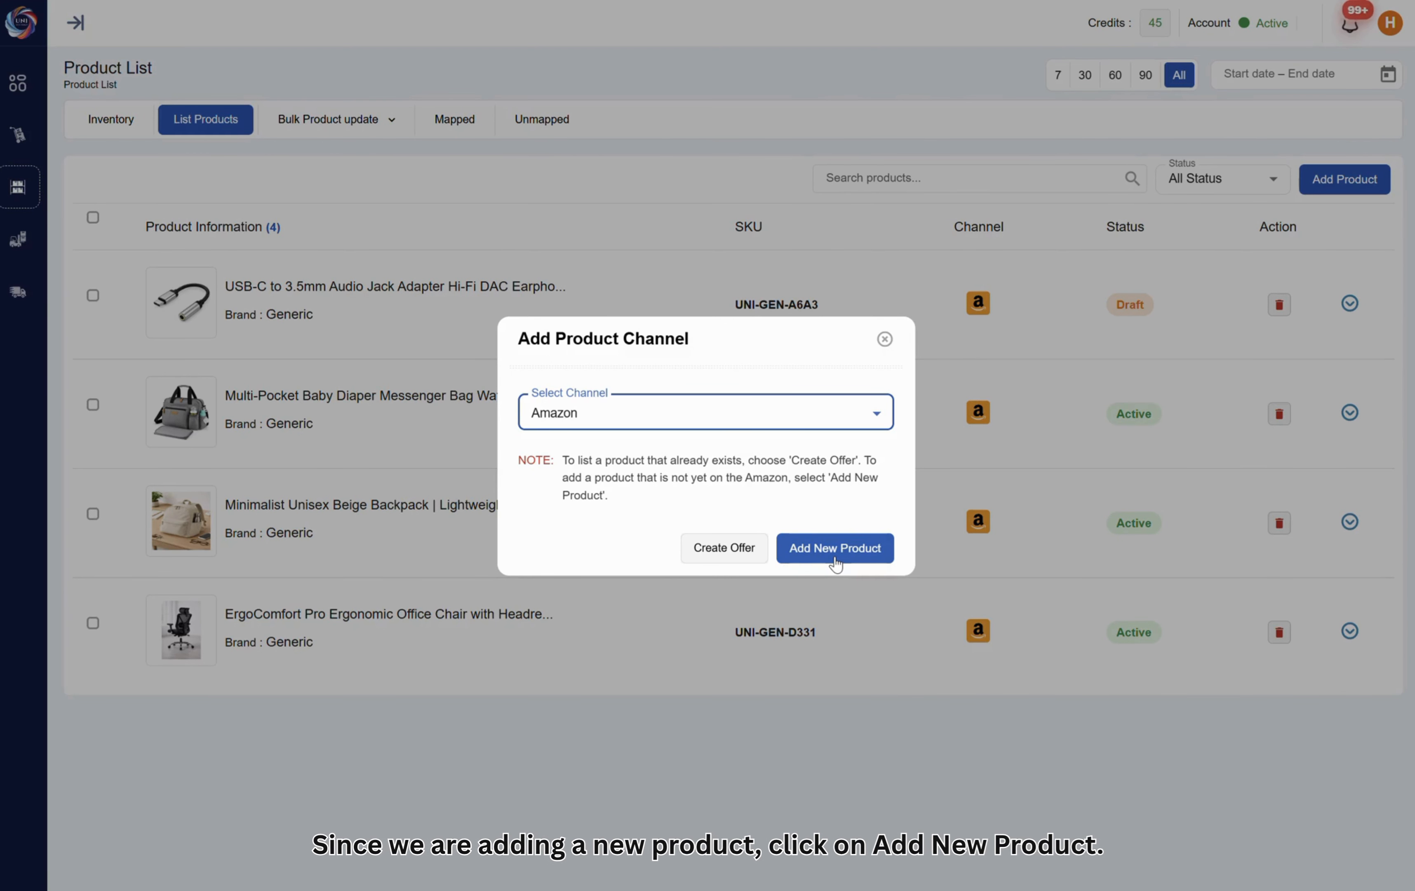
pyautogui.click(836, 549)
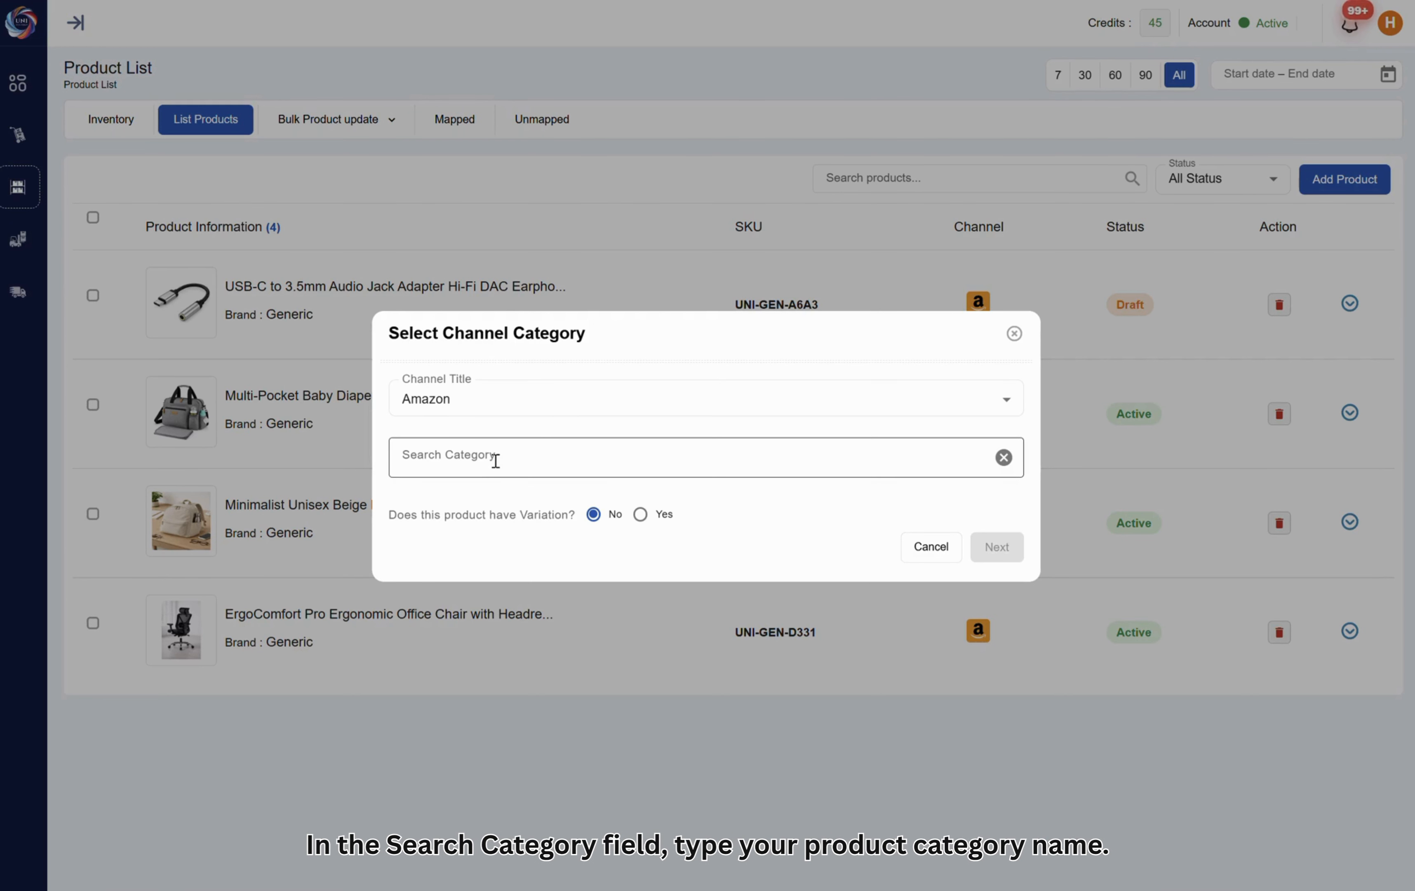
# Search categories for "wallets", choose Wall-Mounted Fans under Kitchen & Home Appliances without variation, and acknowledge the Amazon product information
pyautogui.click(496, 460)
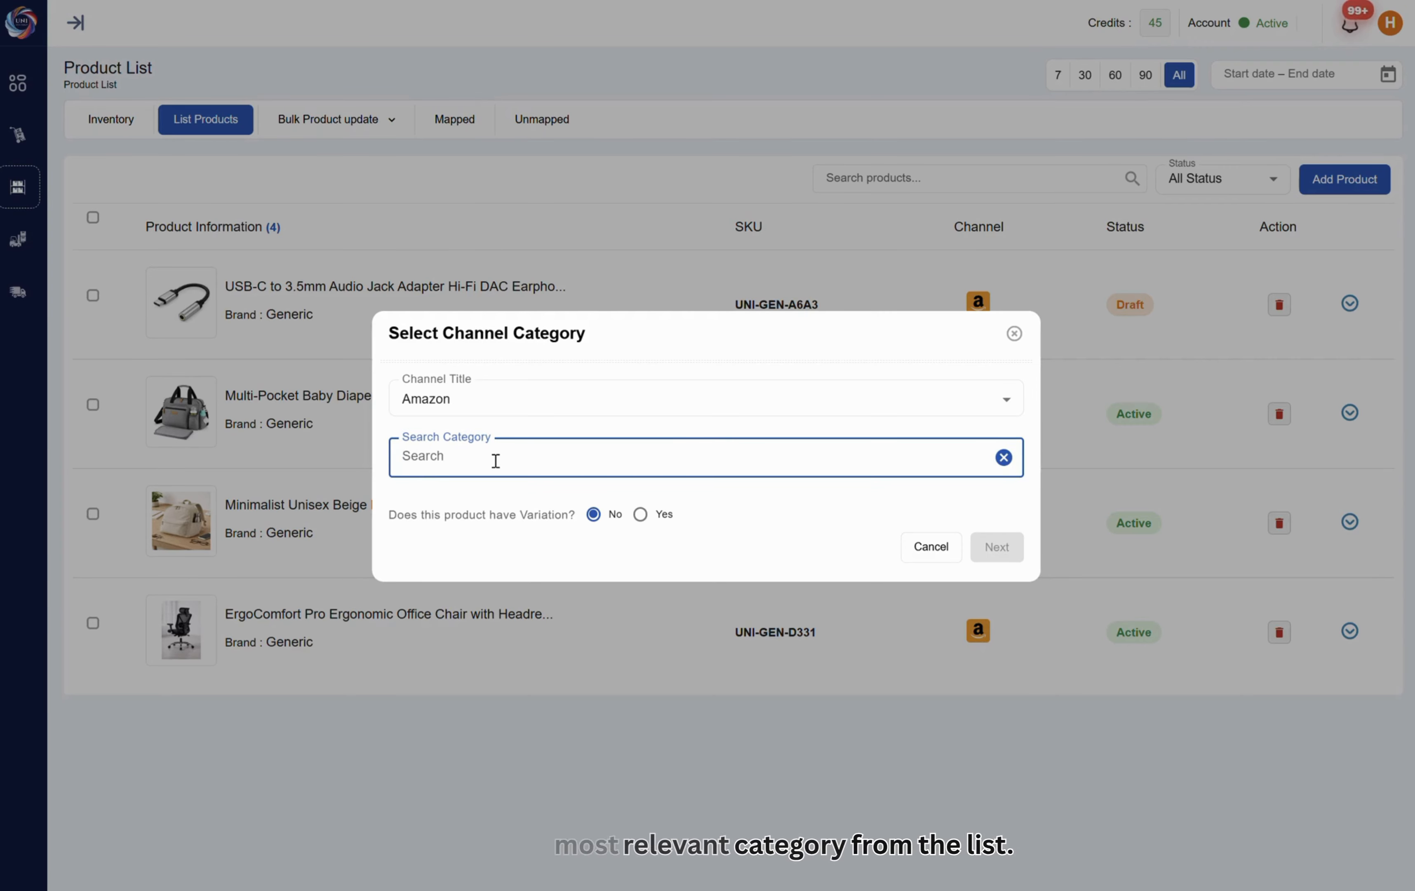
pyautogui.write('wallets')
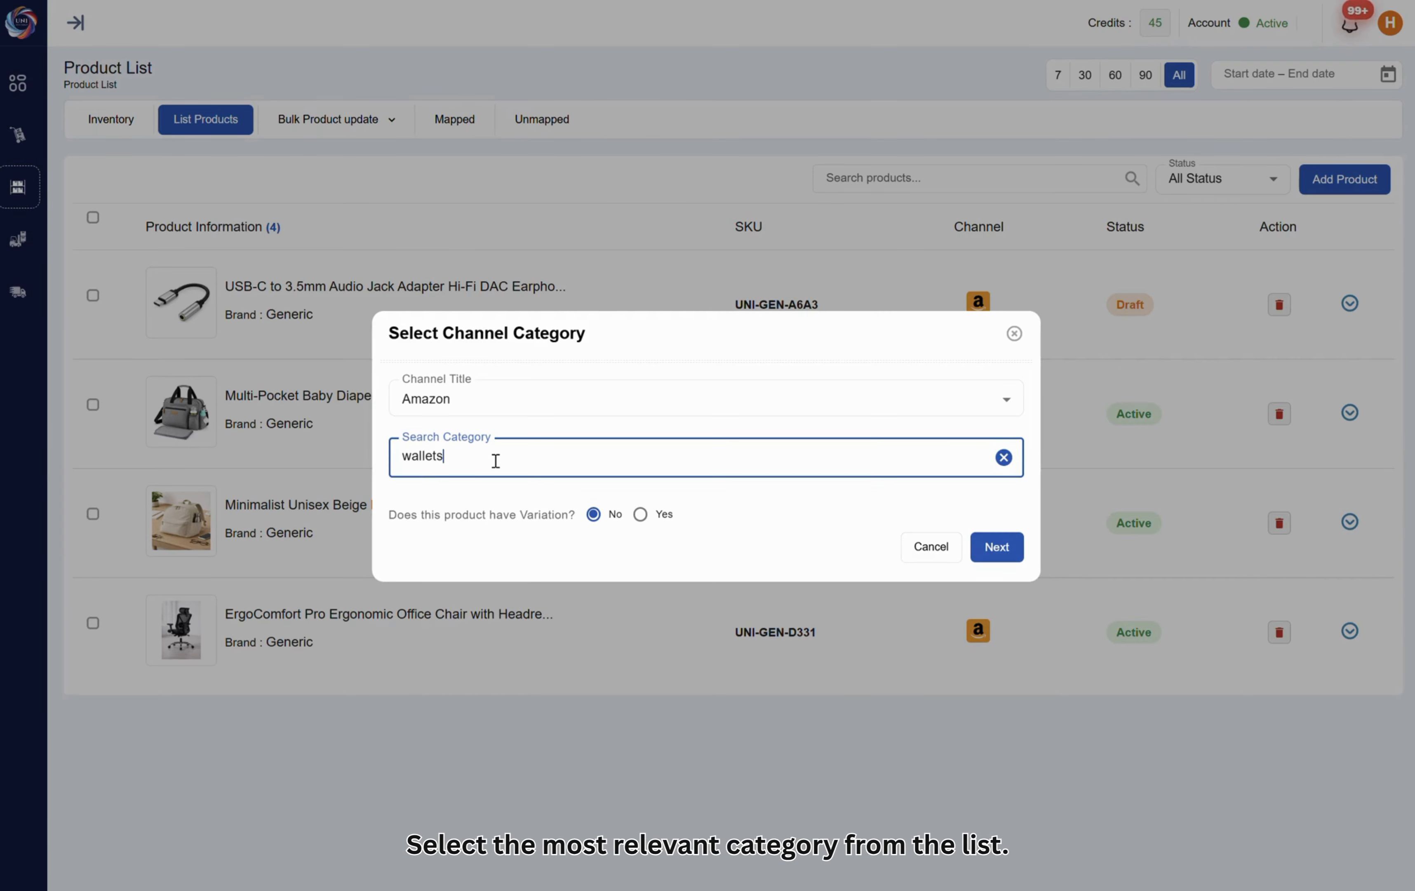
pyautogui.scroll(-3, 511, 574)
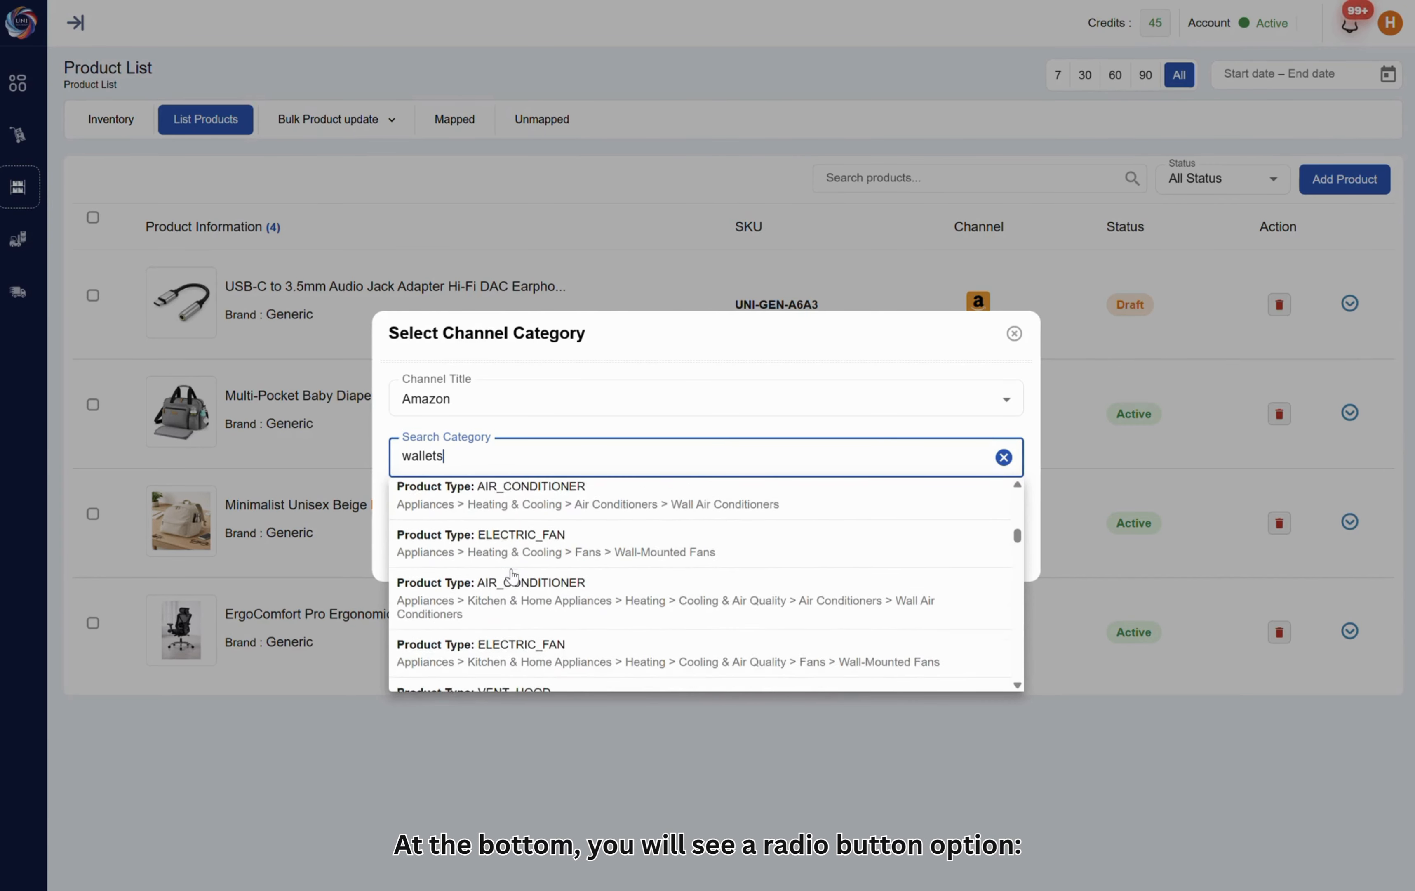
pyautogui.scroll(-1, 511, 574)
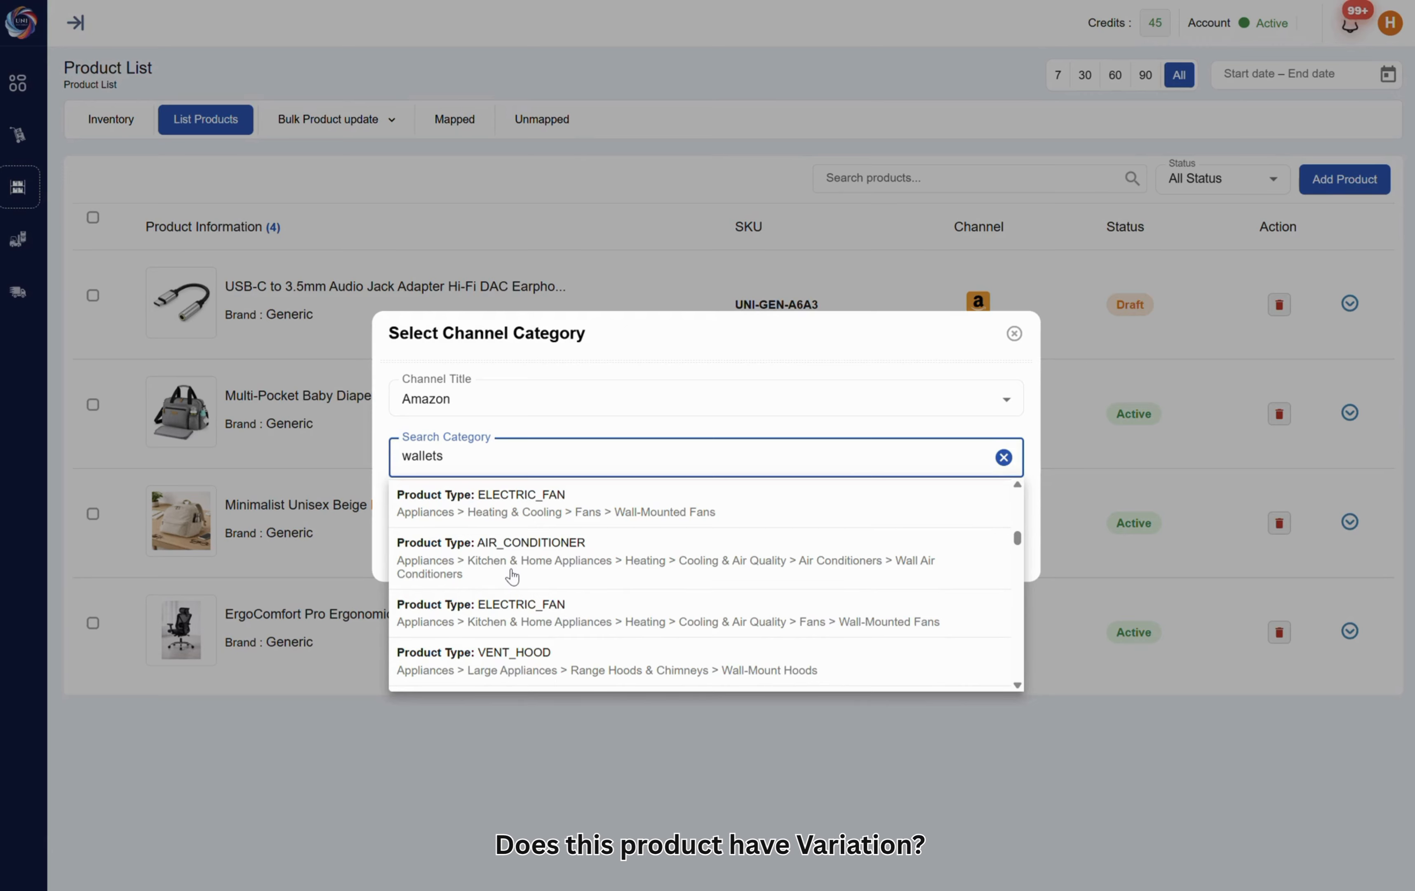
pyautogui.click(530, 612)
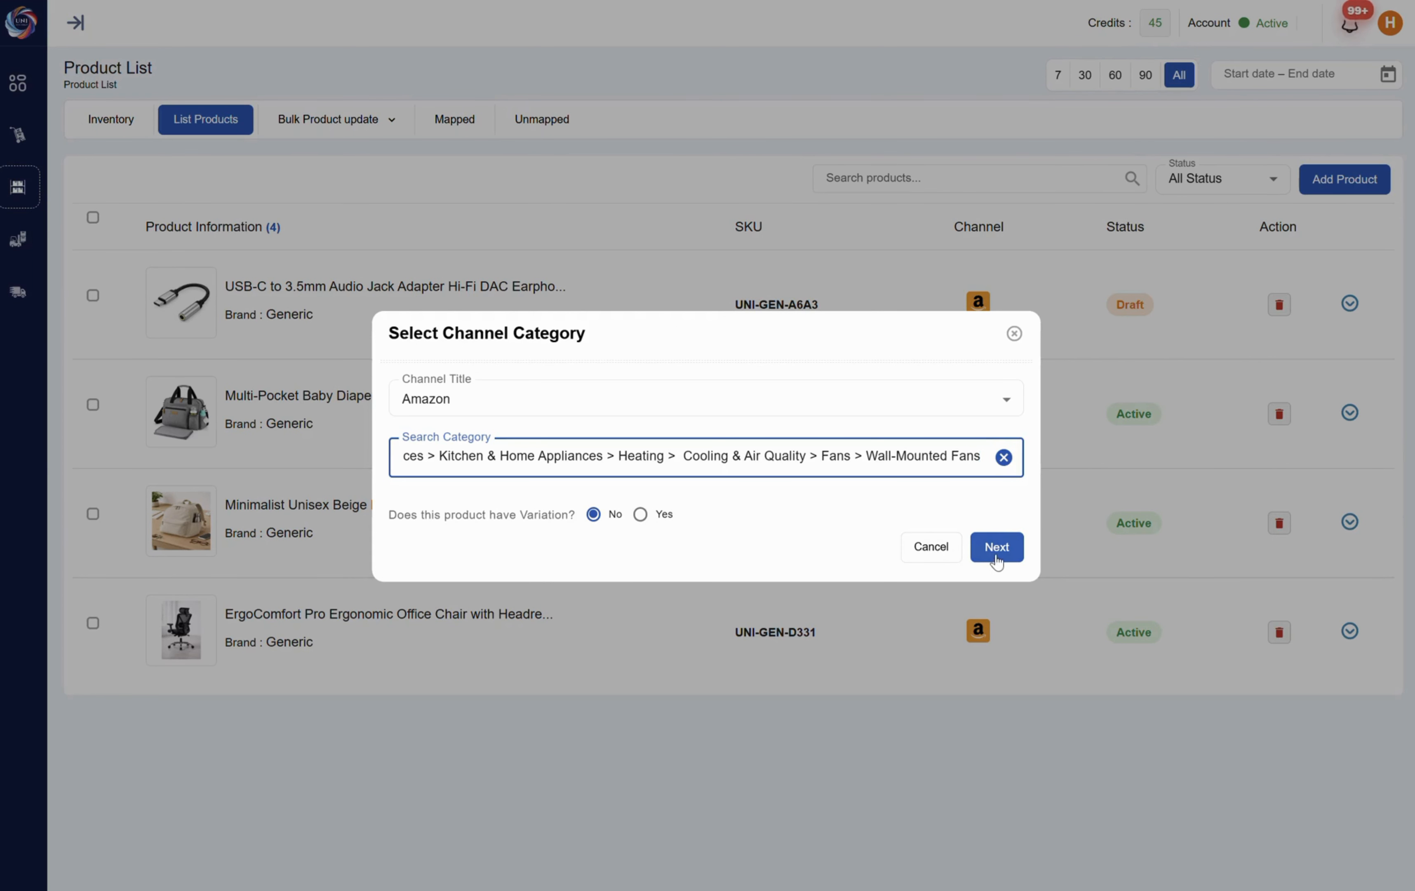
pyautogui.click(996, 548)
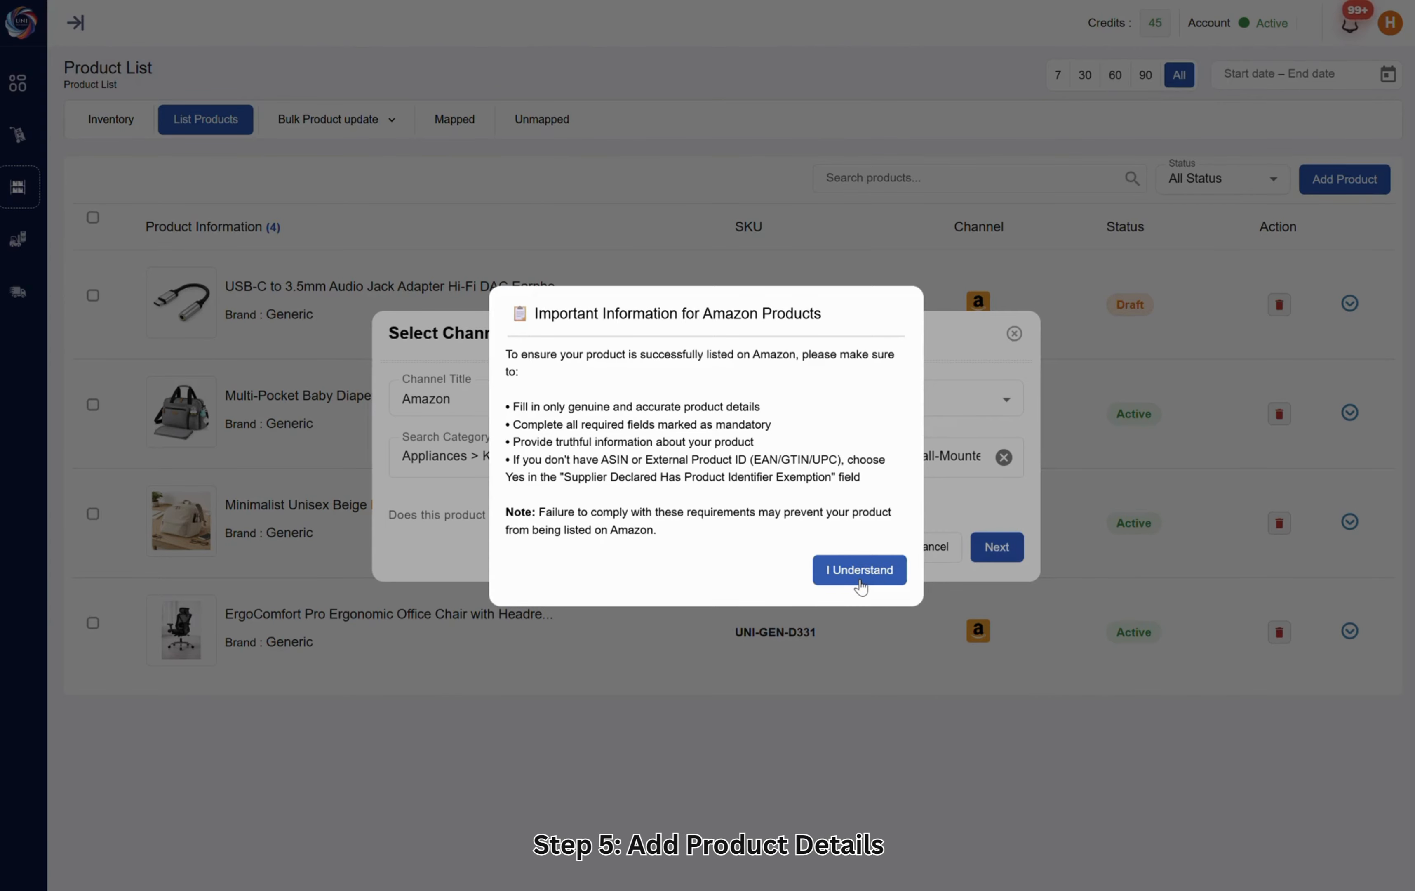
pyautogui.click(861, 574)
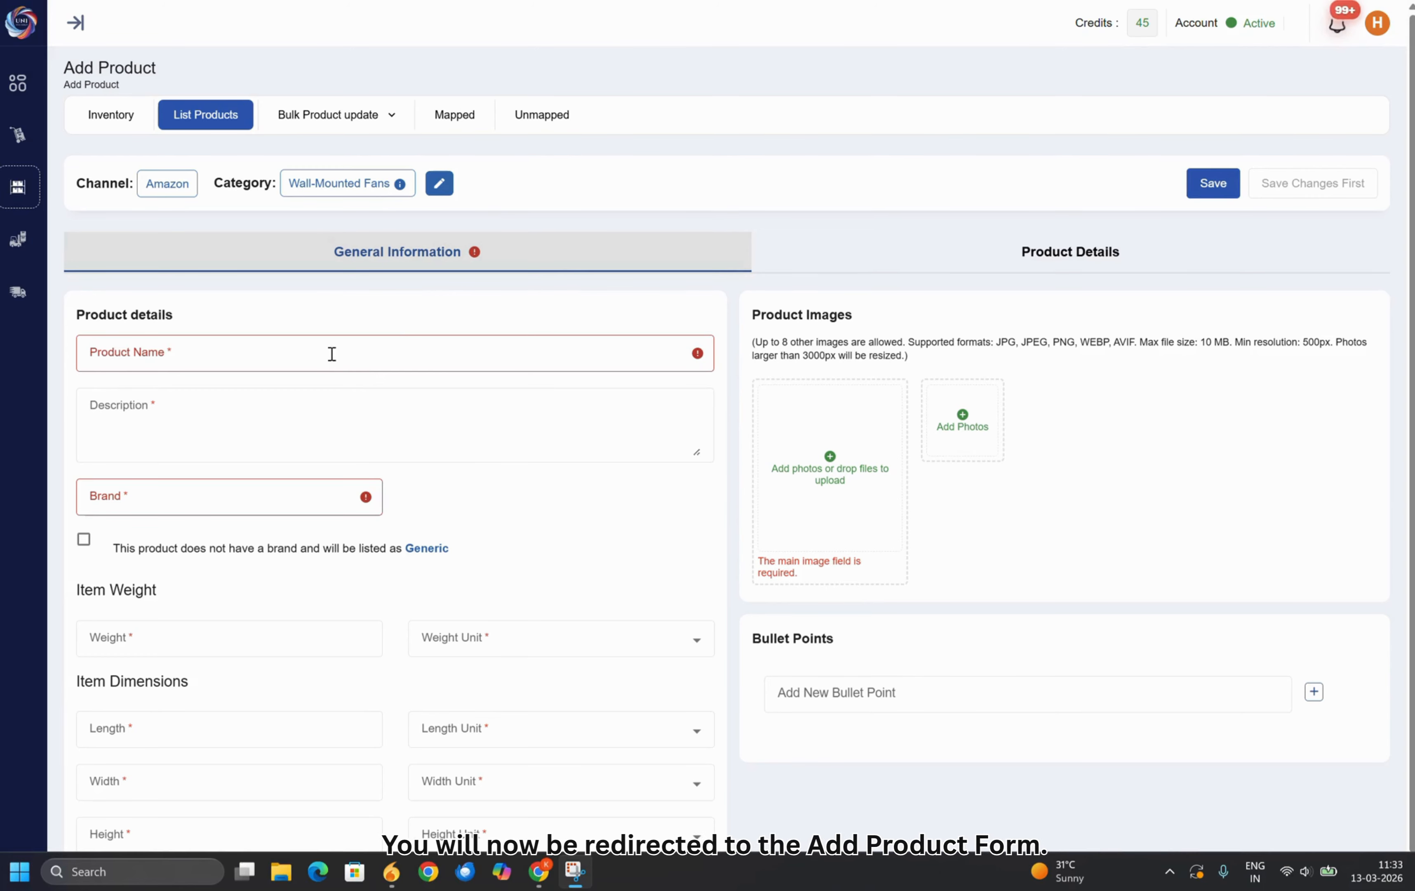
# Paste the men's leather slim bifold wallet title as the product name
pyautogui.click(331, 354)
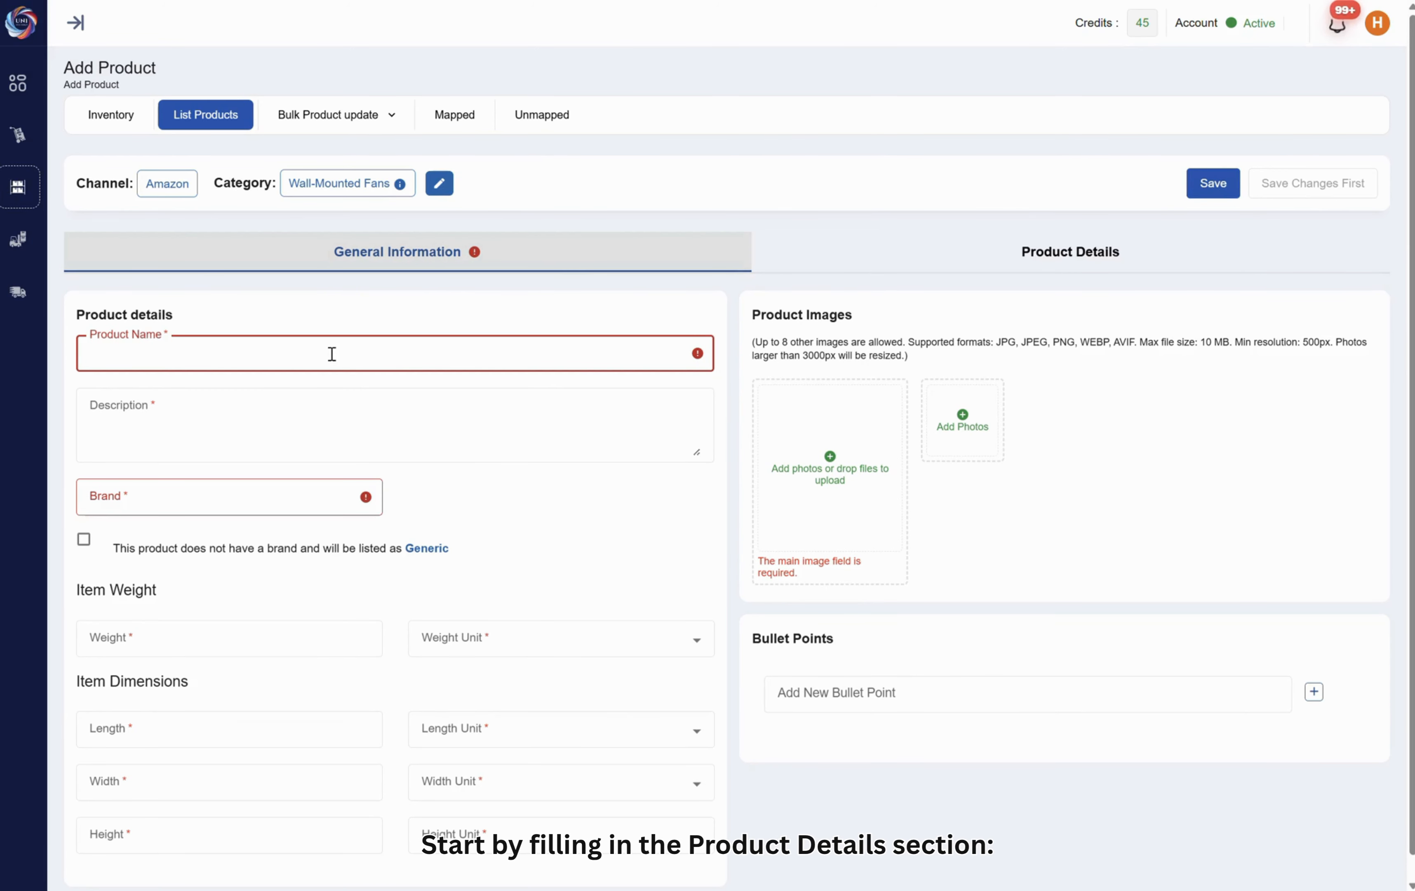
pyautogui.press('super+v')
pyautogui.click(260, 574)
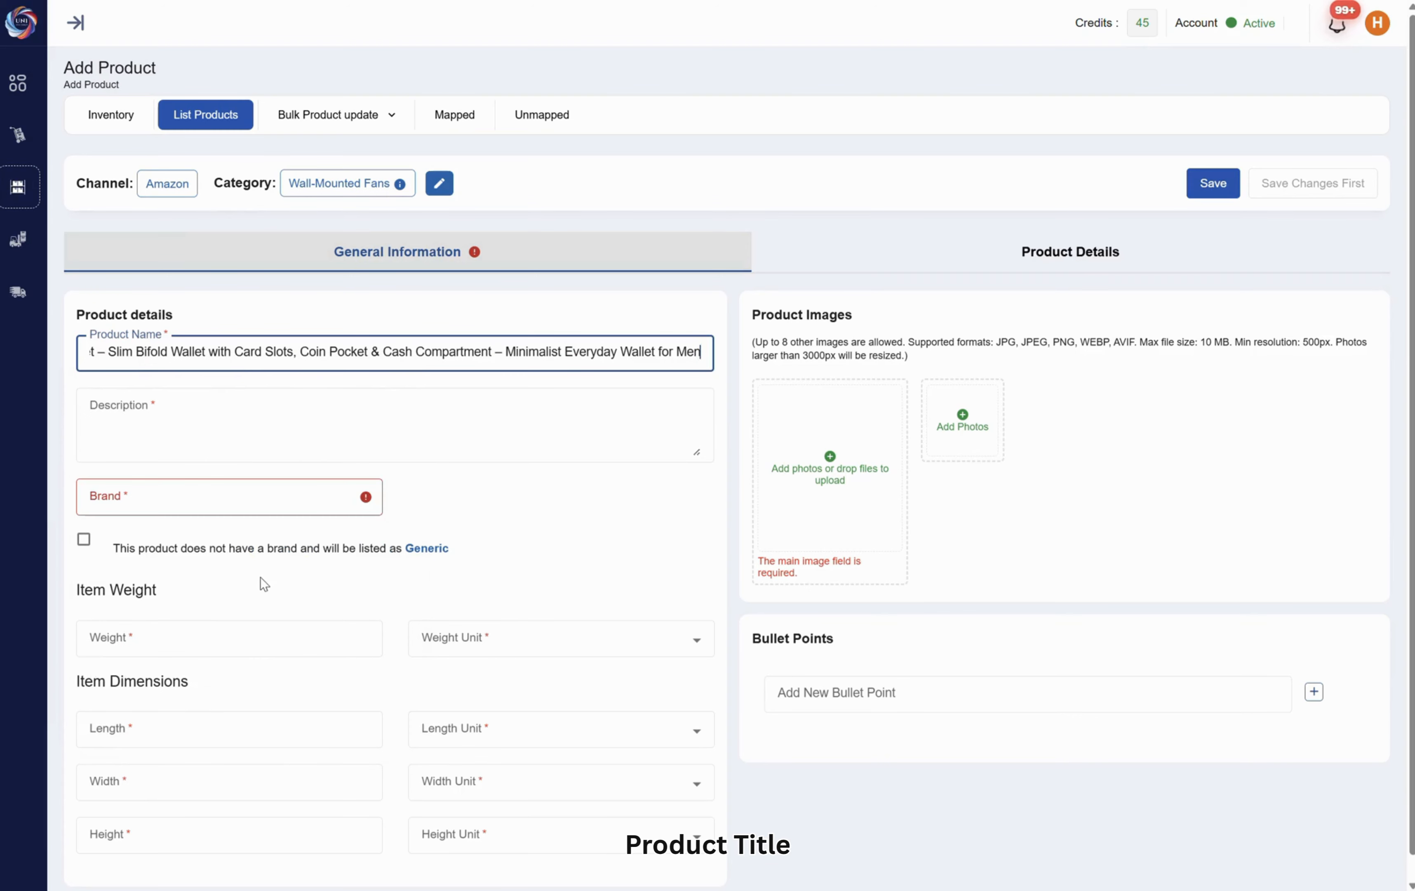
# Paste the copied bifold leather wallet description and mark the product as having no brand, listed as Generic
pyautogui.click(252, 433)
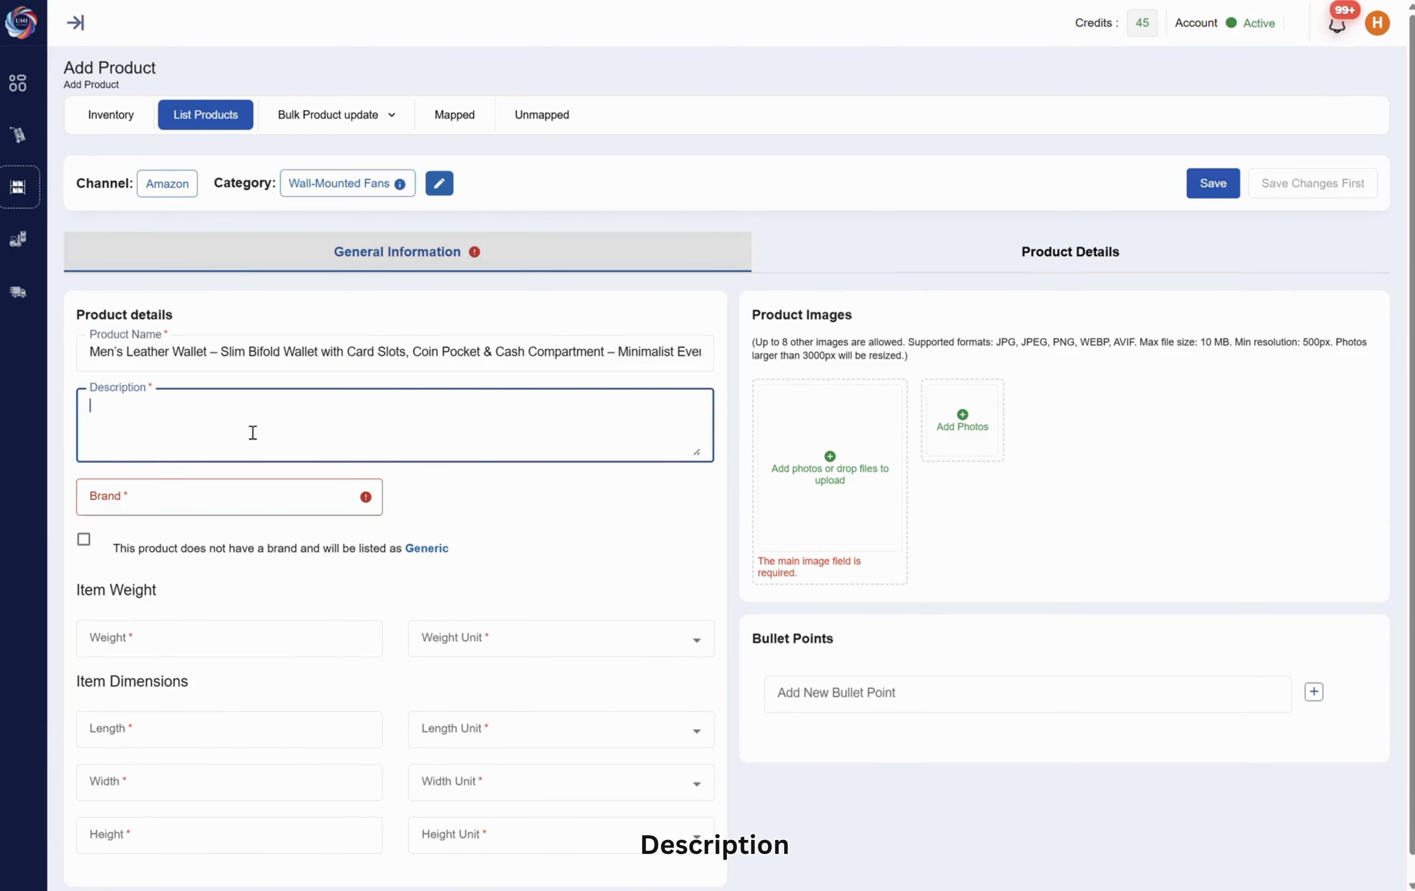
pyautogui.press('super+v')
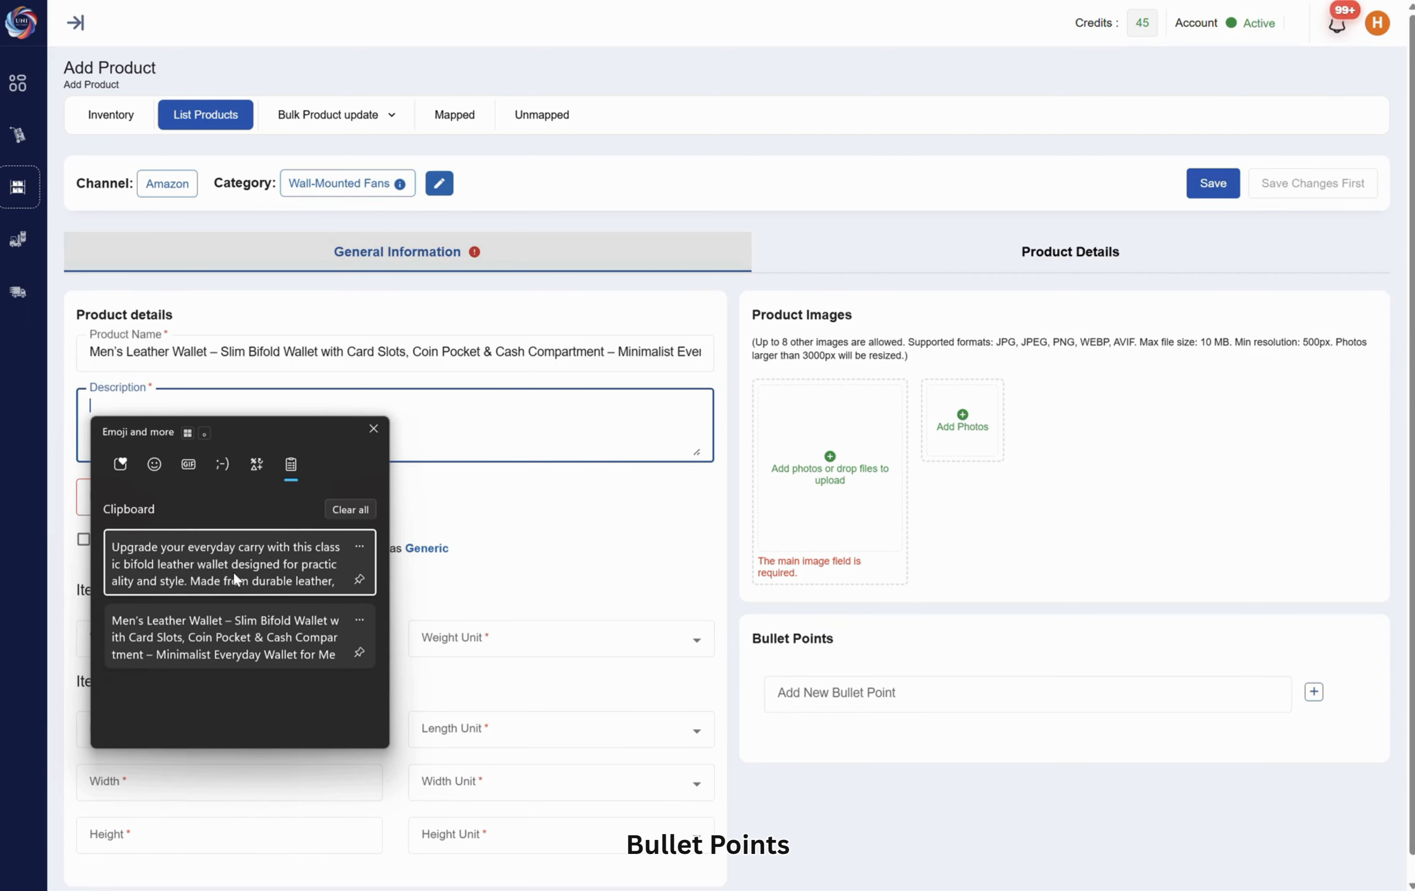
pyautogui.click(233, 572)
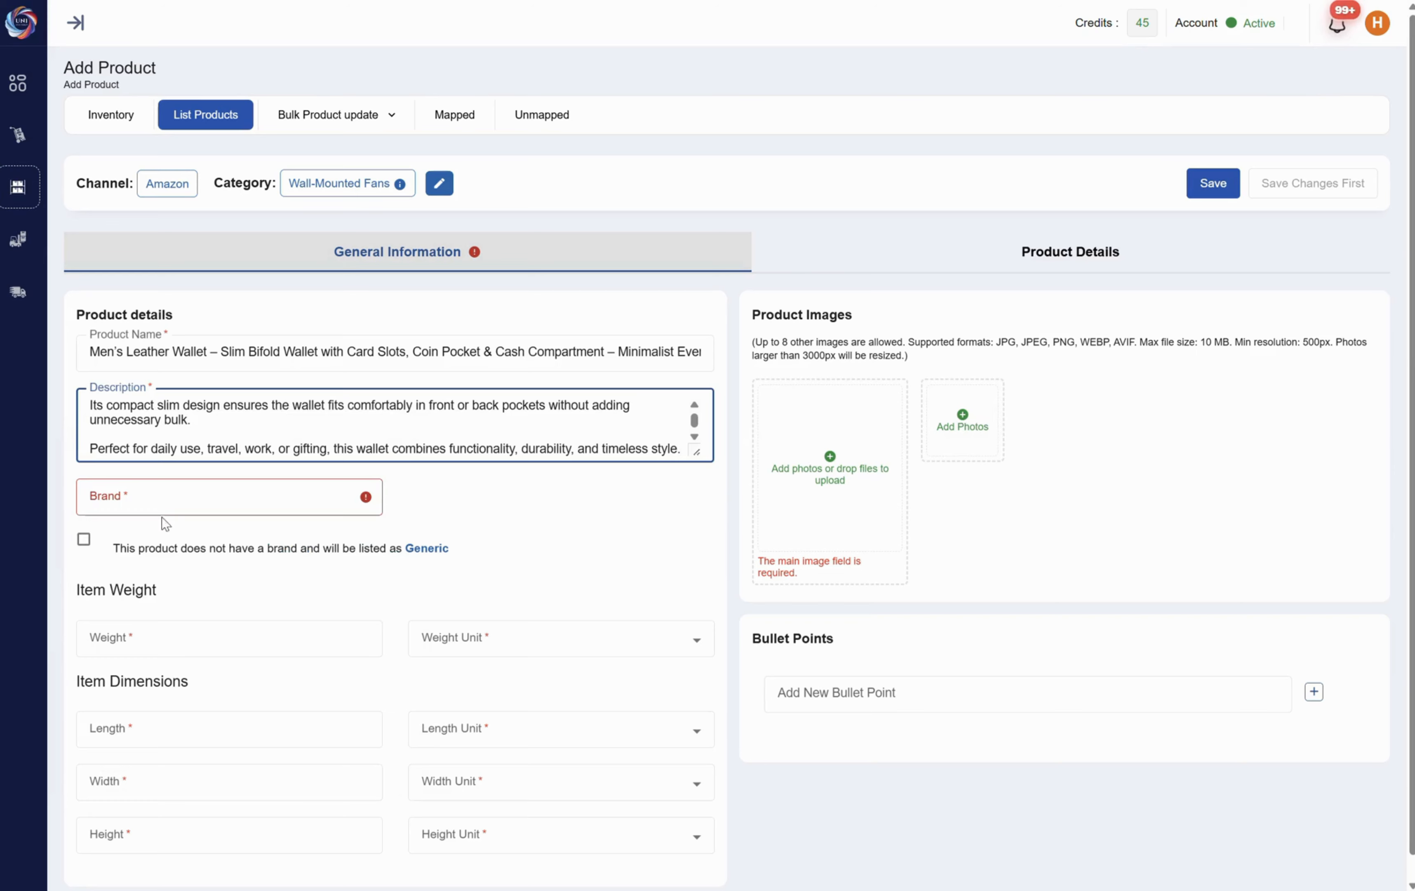
pyautogui.click(84, 540)
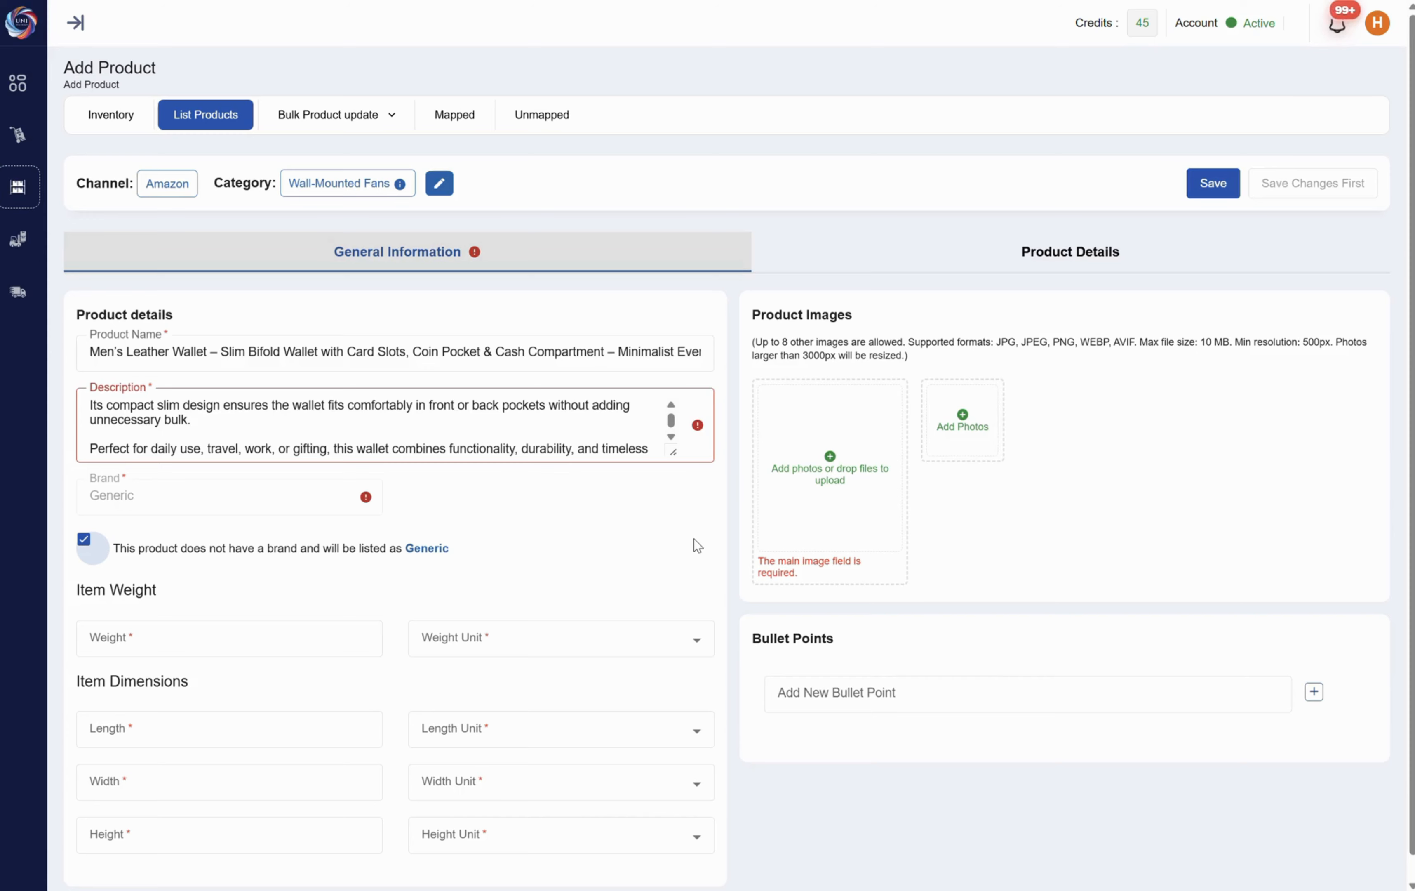
# Set the item weight to 40 grams
pyautogui.click(261, 642)
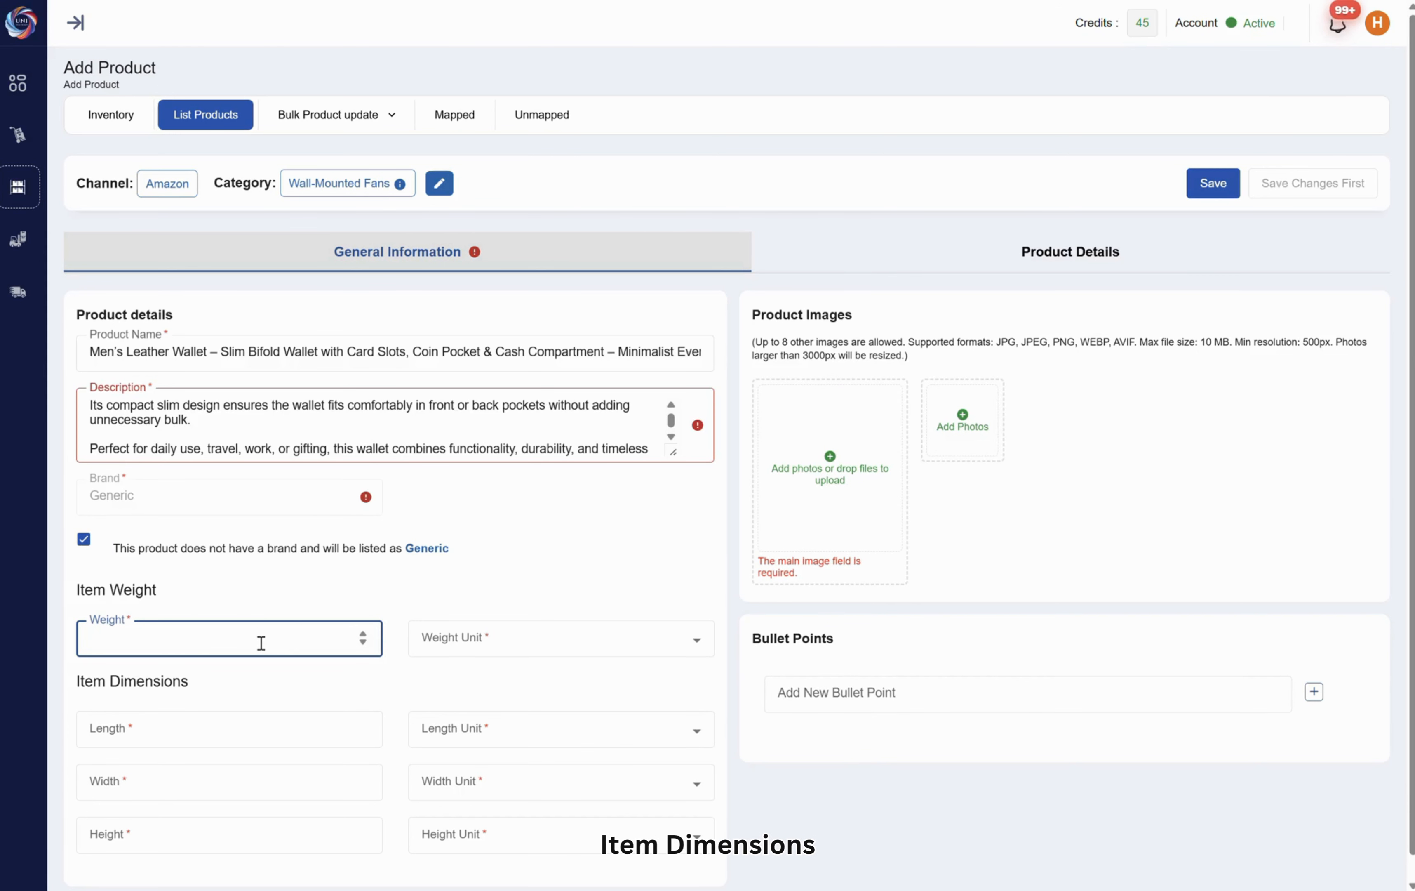
pyautogui.write('40')
pyautogui.click(466, 648)
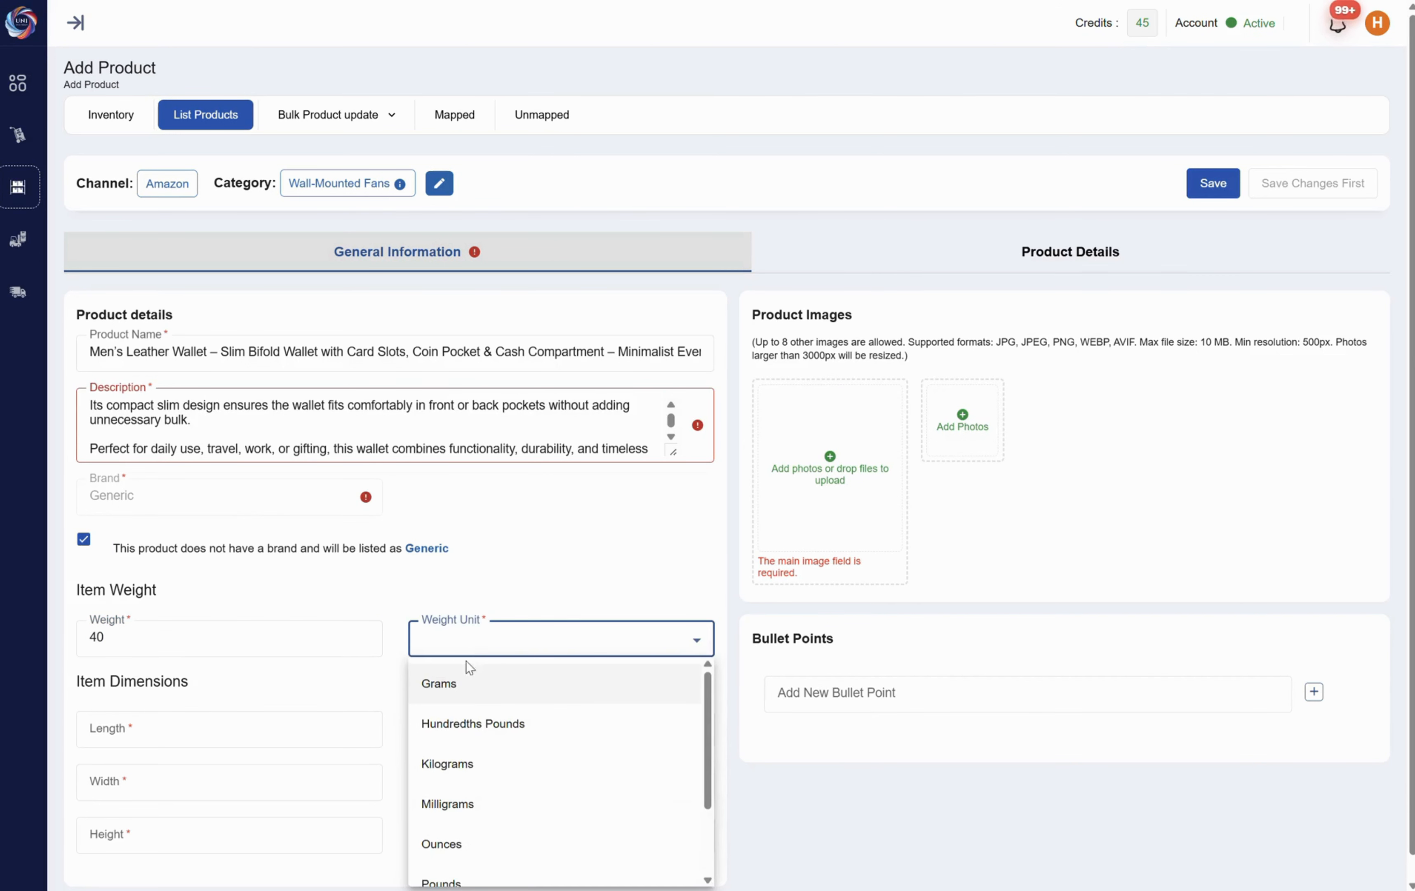
pyautogui.click(466, 684)
# Set the item length to 10 centimetres
pyautogui.click(198, 736)
pyautogui.click(654, 734)
pyautogui.click(489, 497)
pyautogui.scroll(-1, 297, 646)
# Change the item weight to 10, with Grams as its unit
pyautogui.click(478, 617)
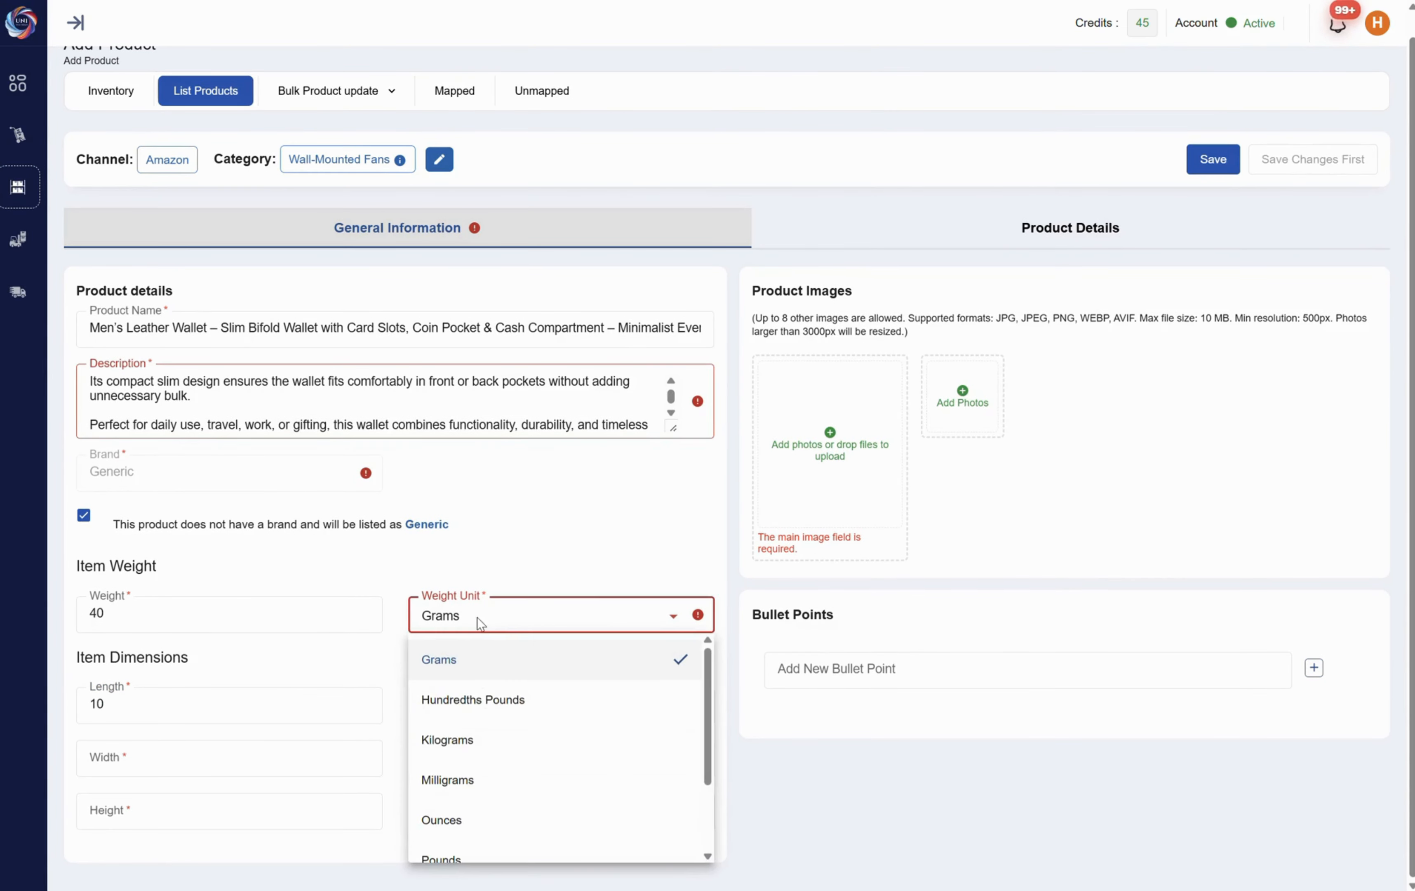
pyautogui.click(474, 658)
pyautogui.click(144, 626)
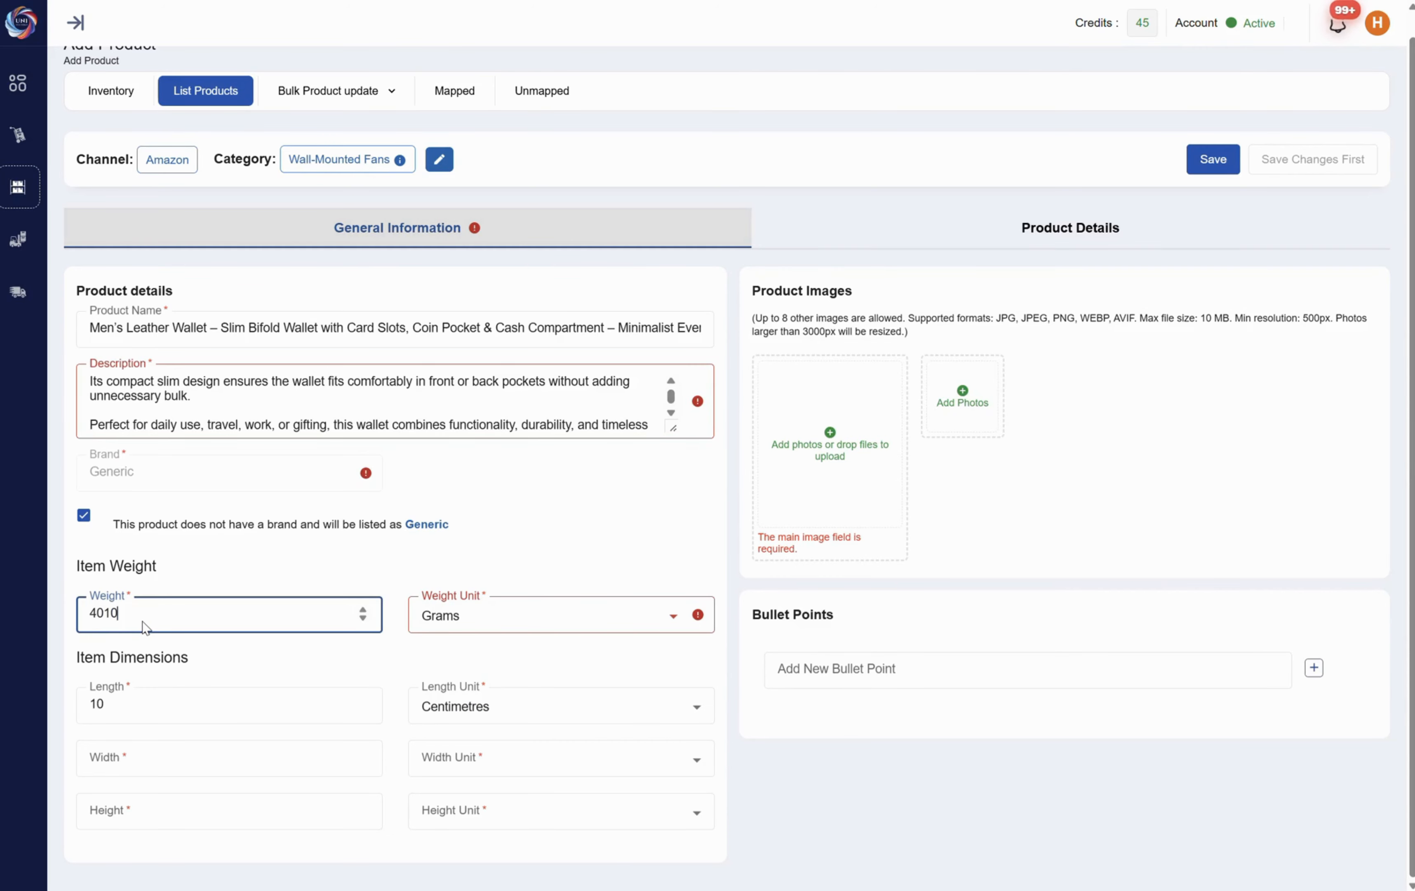
pyautogui.click(486, 623)
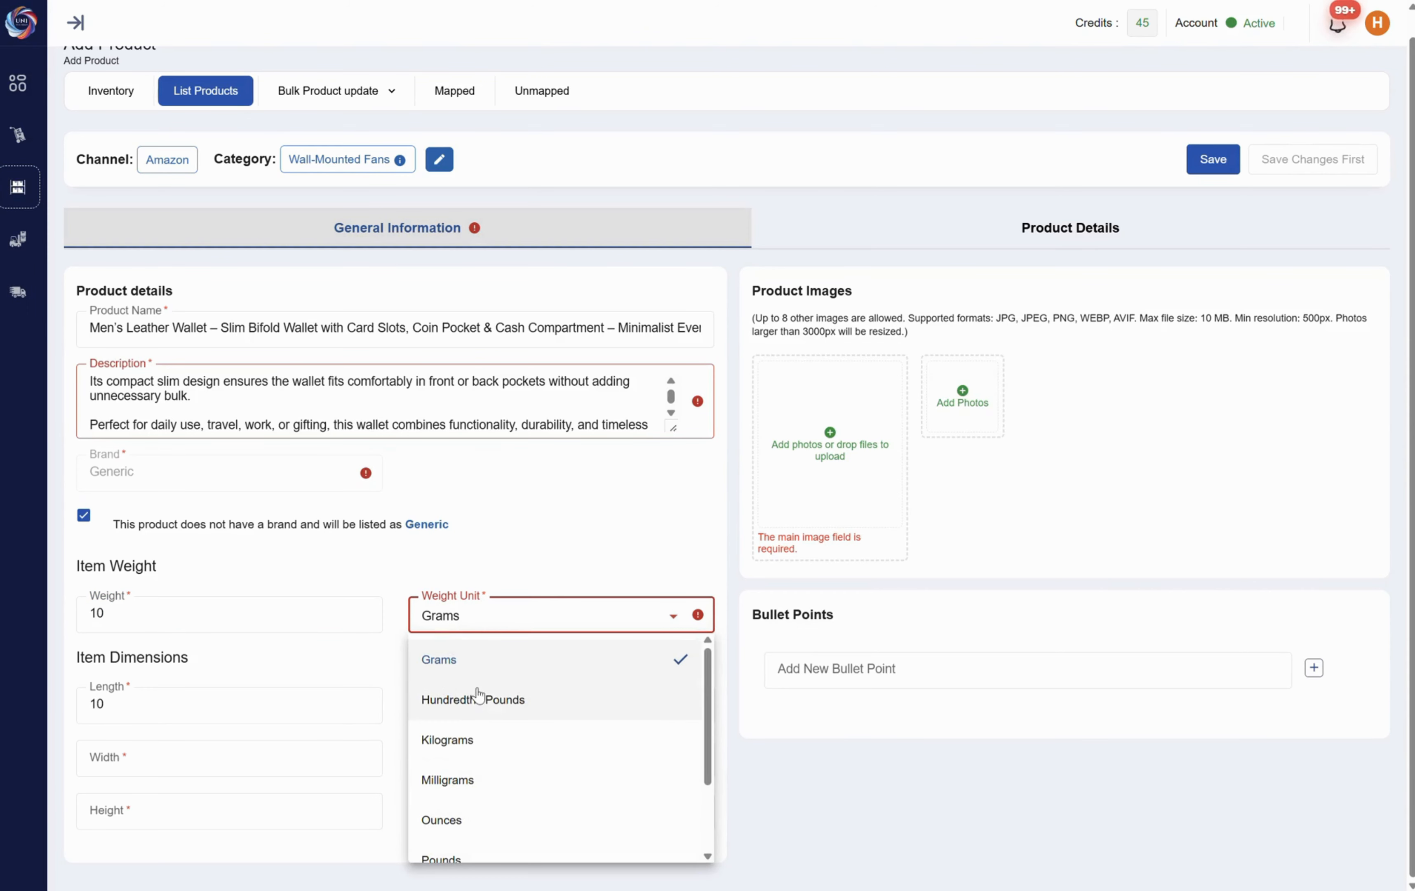
pyautogui.click(491, 738)
pyautogui.click(560, 627)
pyautogui.click(505, 659)
# Set the item width to 12 centimetres
pyautogui.click(241, 711)
pyautogui.click(210, 763)
pyautogui.click(477, 764)
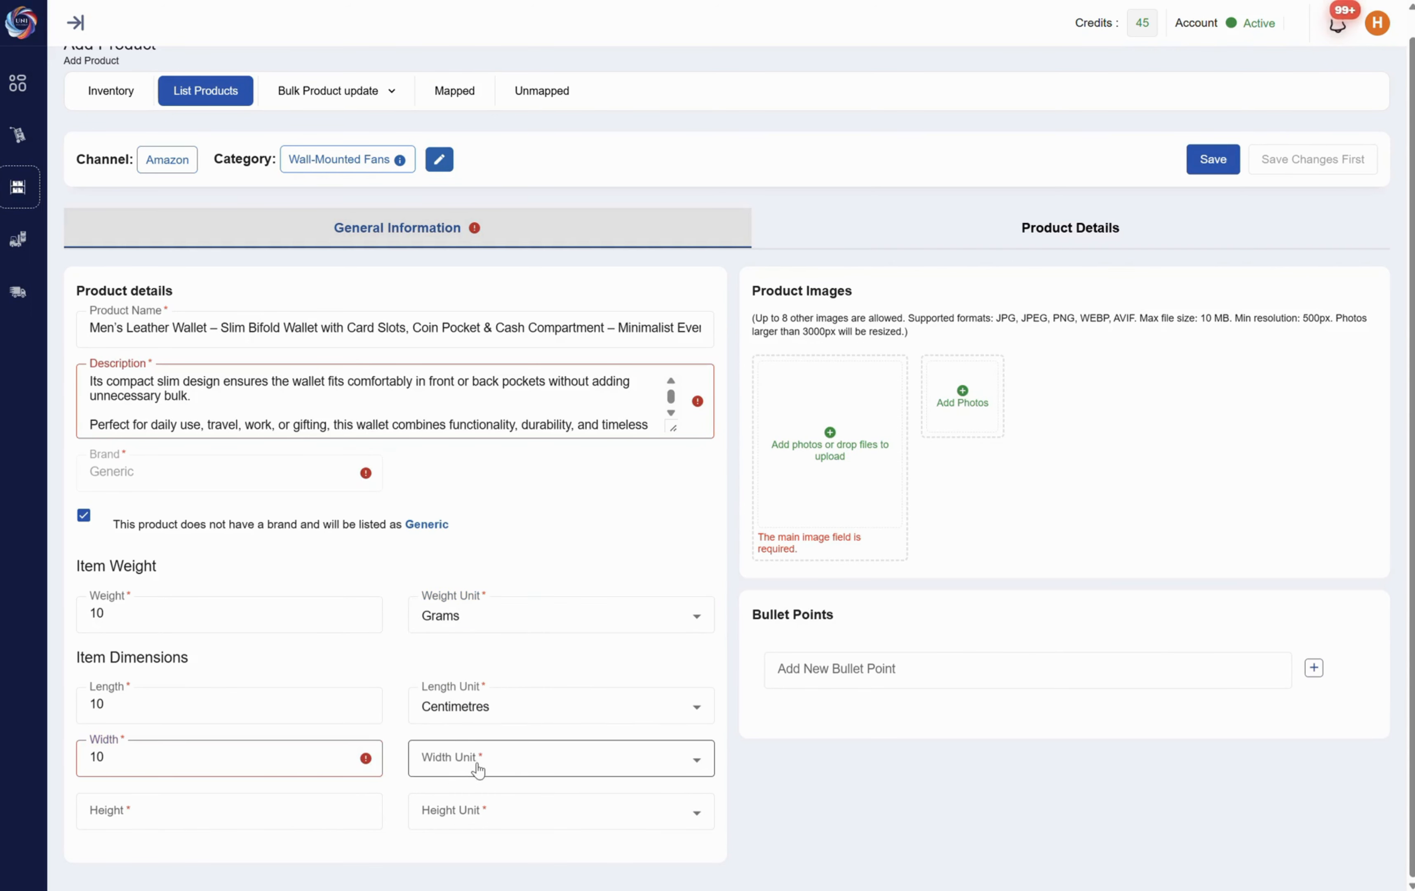
pyautogui.click(466, 592)
pyautogui.click(138, 754)
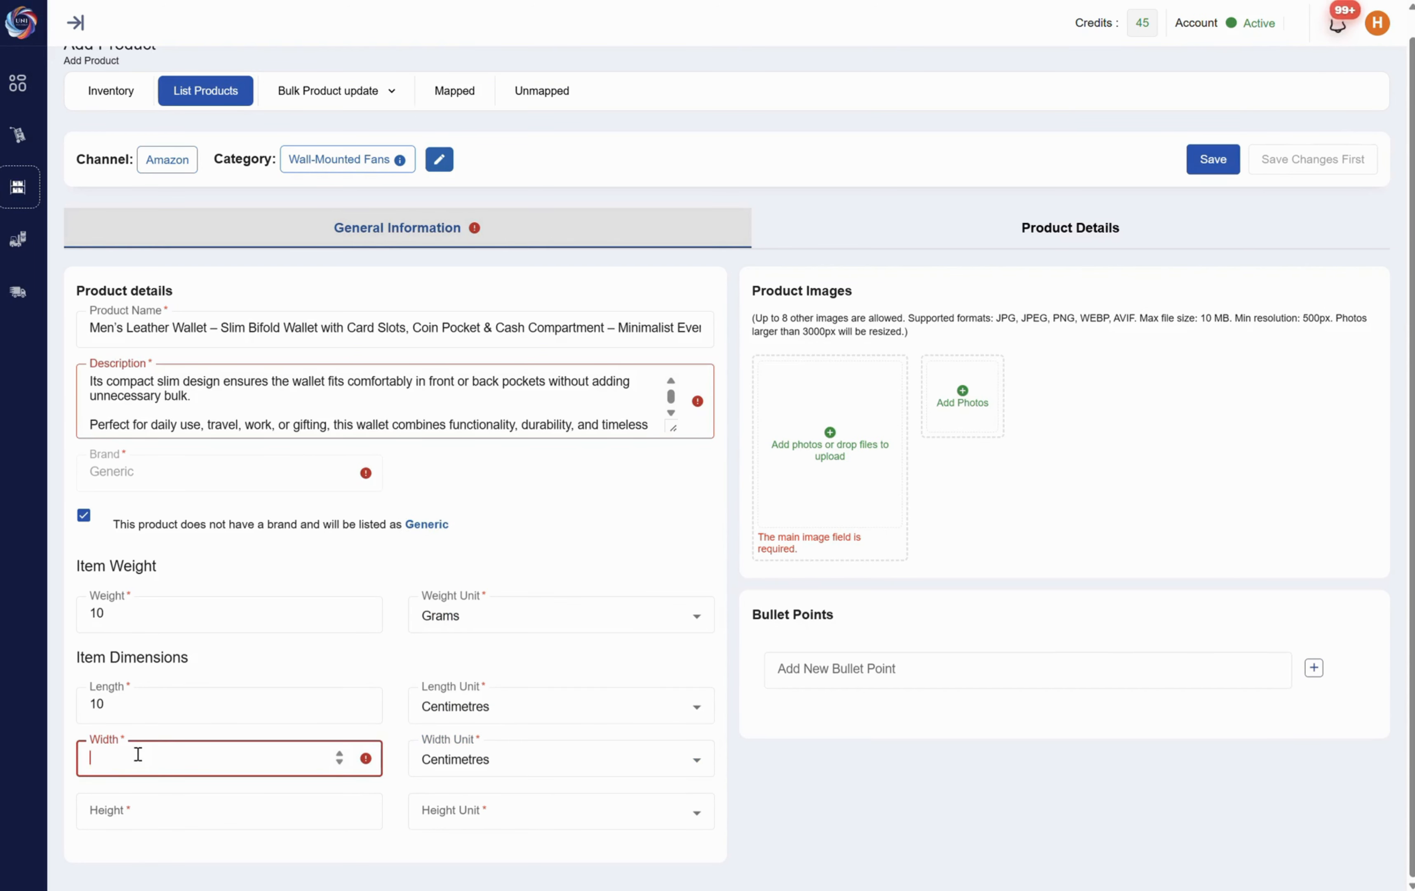
# Set the item height to 13 centimetres
pyautogui.click(148, 810)
pyautogui.write('13')
pyautogui.click(436, 808)
pyautogui.click(554, 630)
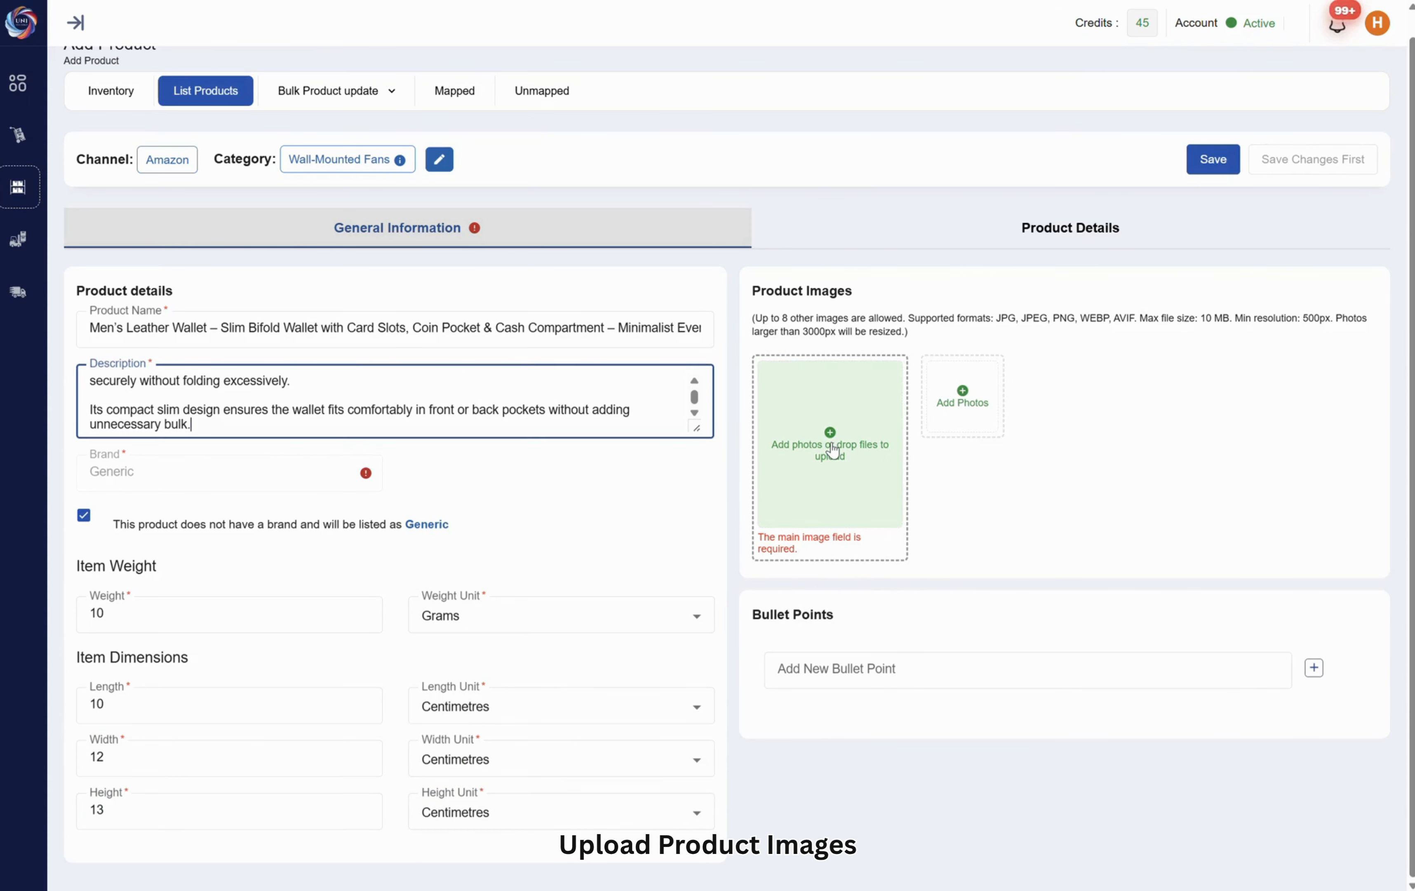
# Upload the closed brown leather wallet photo as the main product image and the open wallet photo as an additional image
pyautogui.click(837, 442)
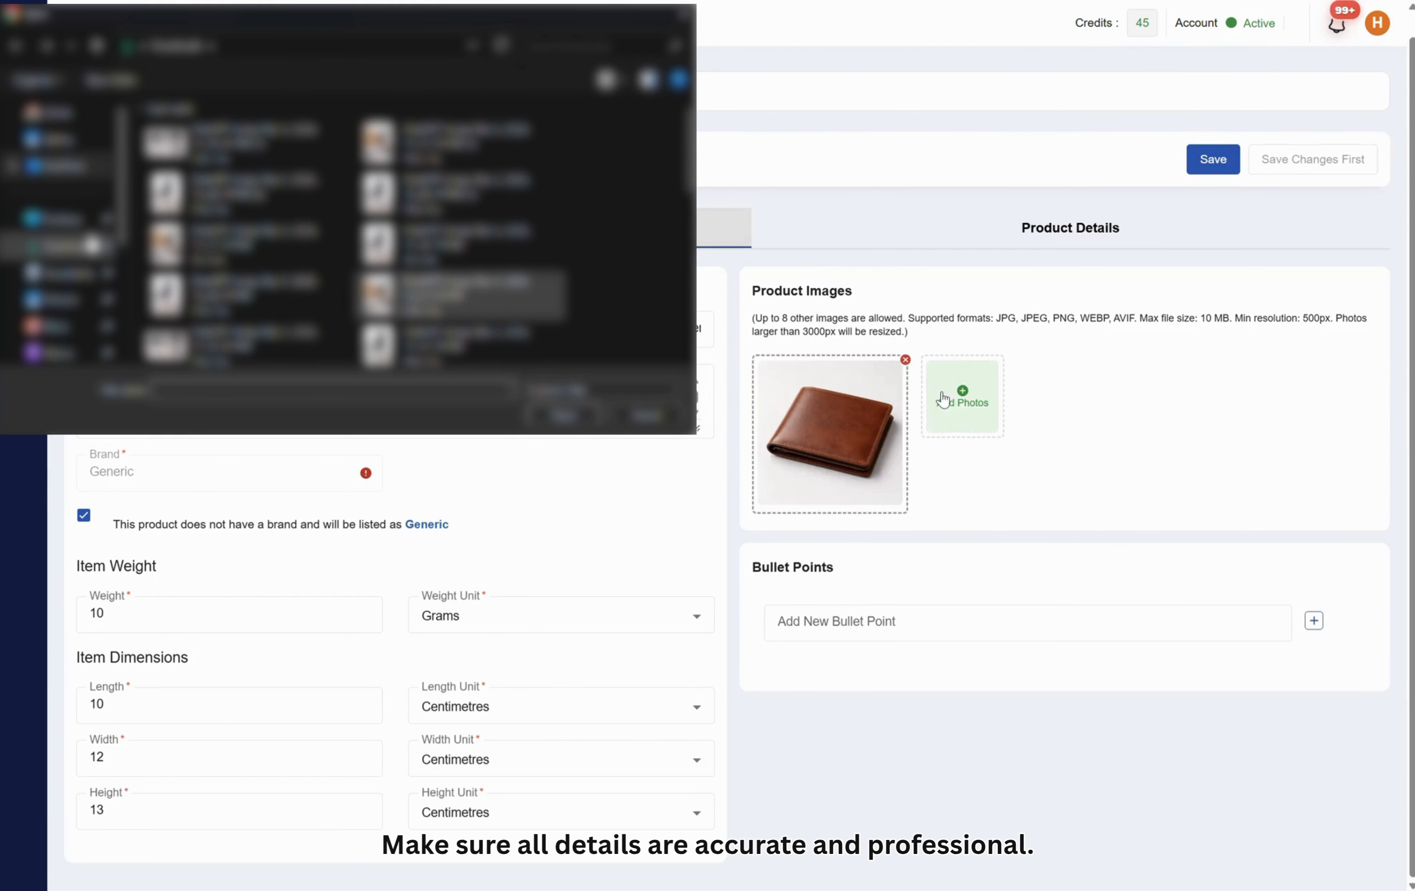
pyautogui.click(943, 400)
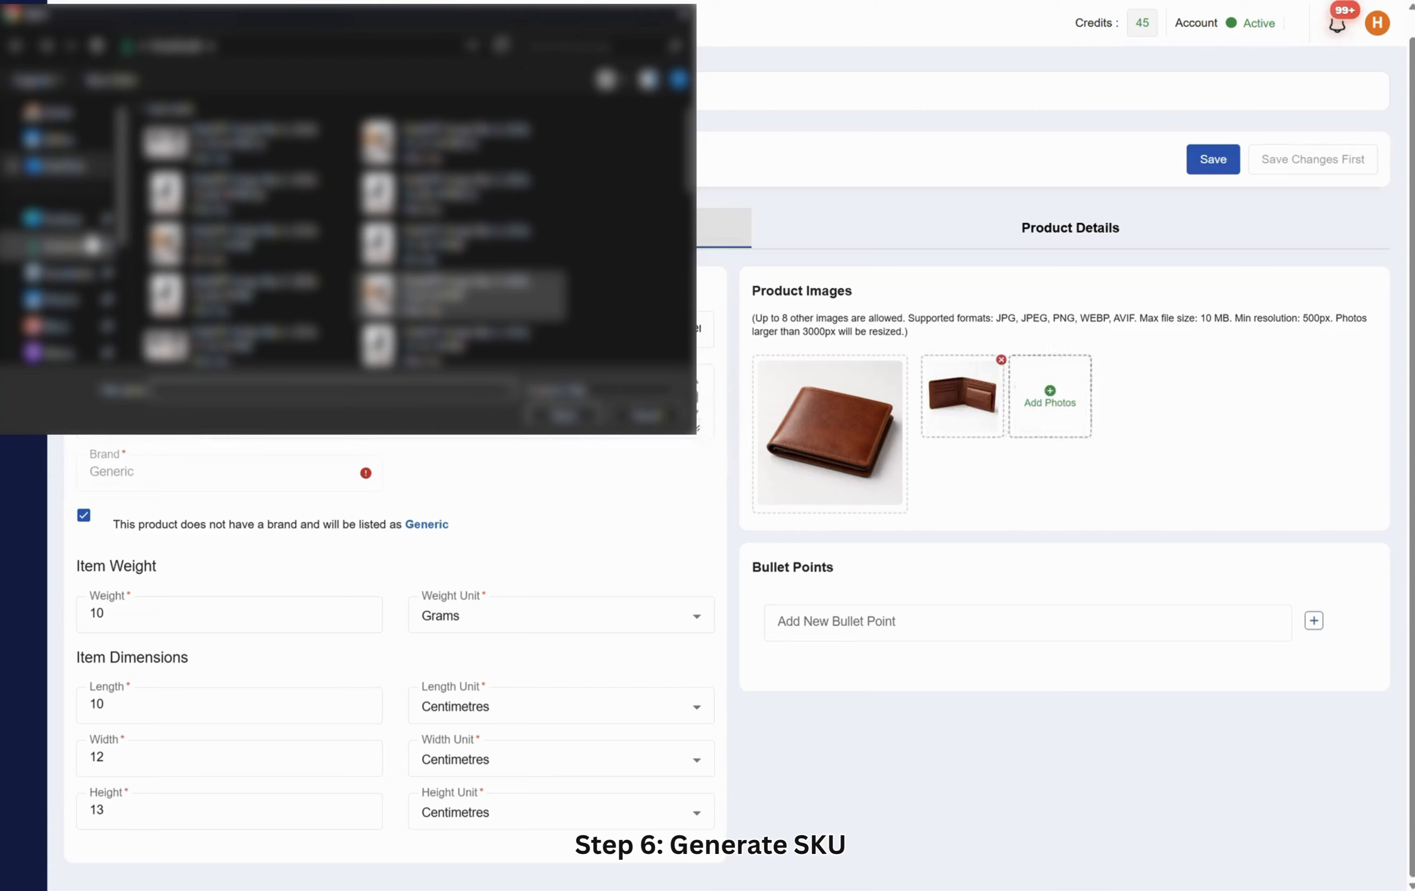
# Add the bullet points "Mens wallet", "slim wallet men" and "campact wallet men", and save the product
pyautogui.click(841, 620)
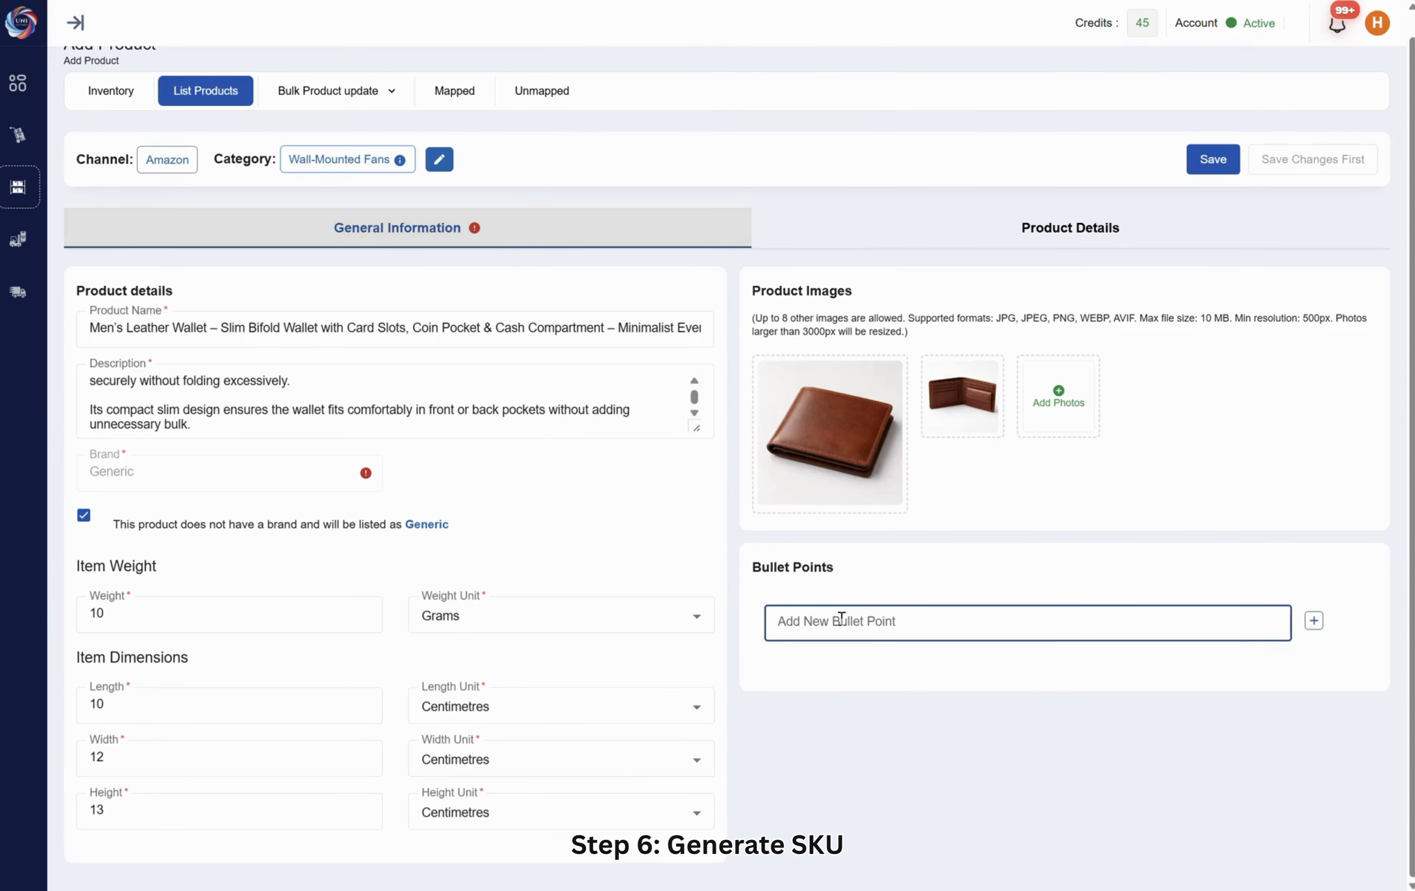
pyautogui.write('Mens wallet')
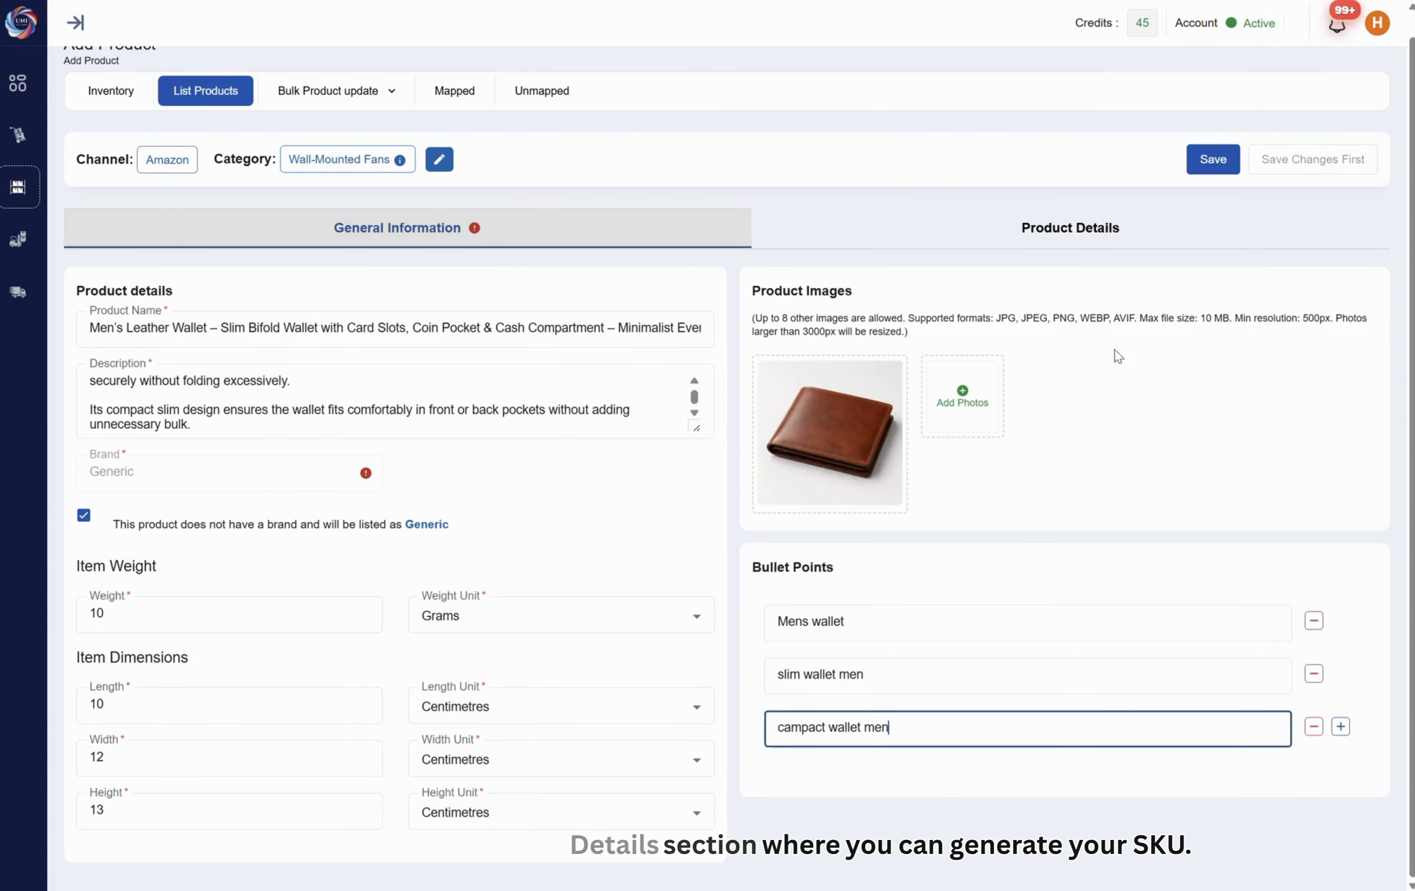
pyautogui.click(1231, 169)
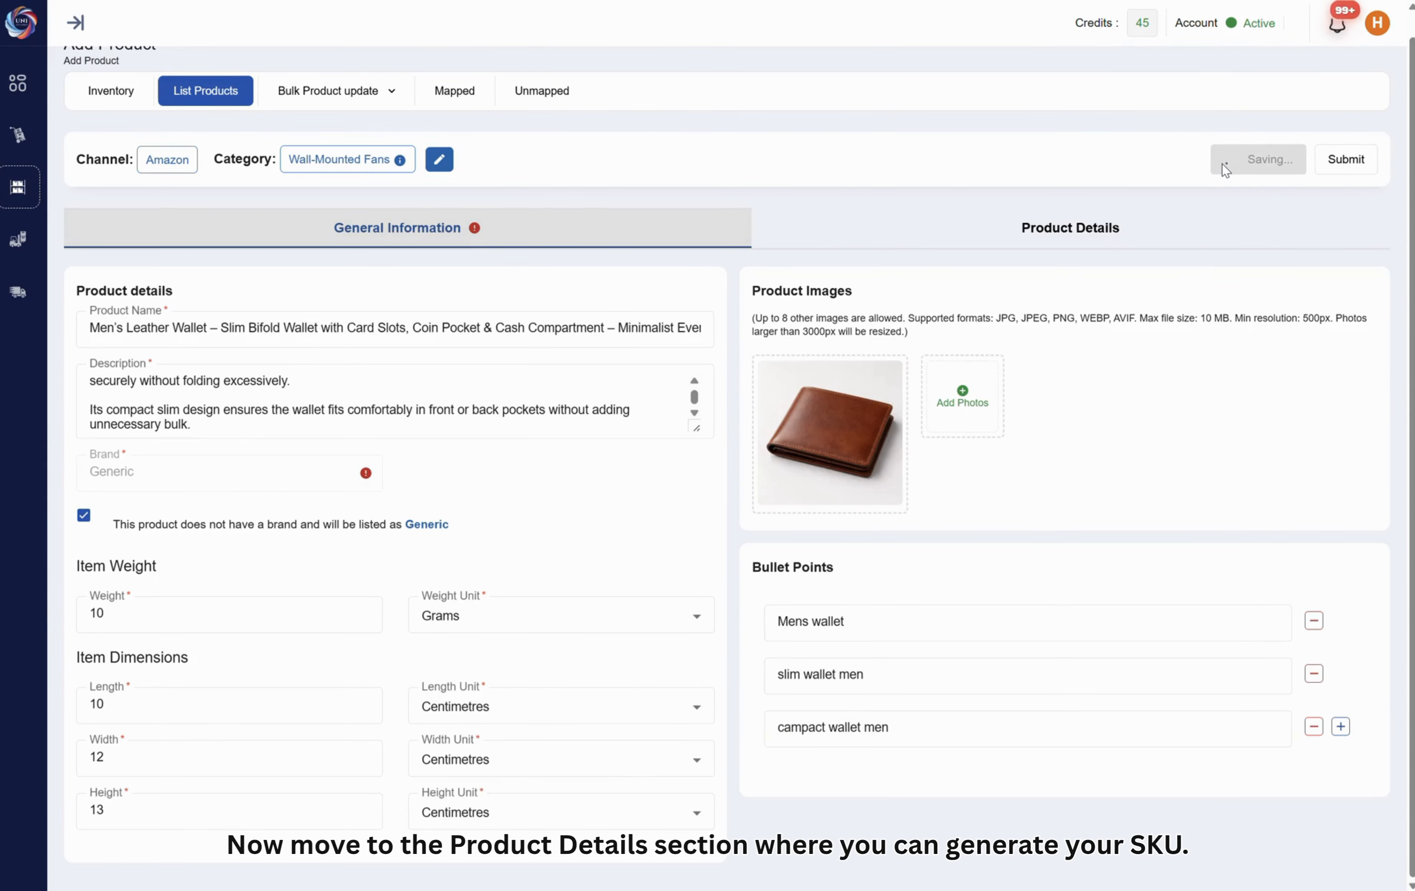
# Generate an SKU for the product with the optional size, color and model fields left empty, and use it in the listing
pyautogui.click(1043, 230)
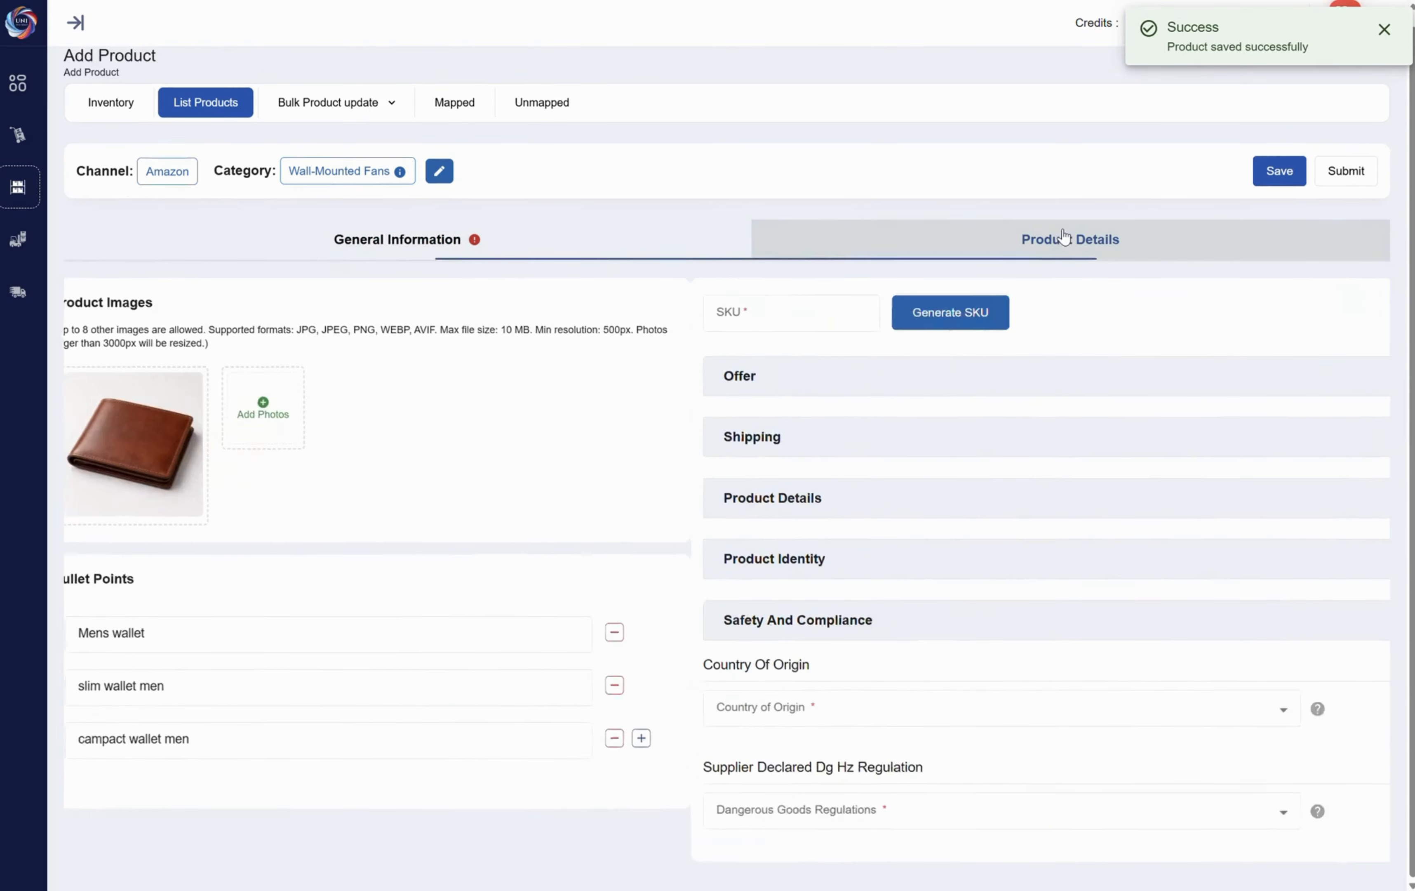
pyautogui.click(327, 319)
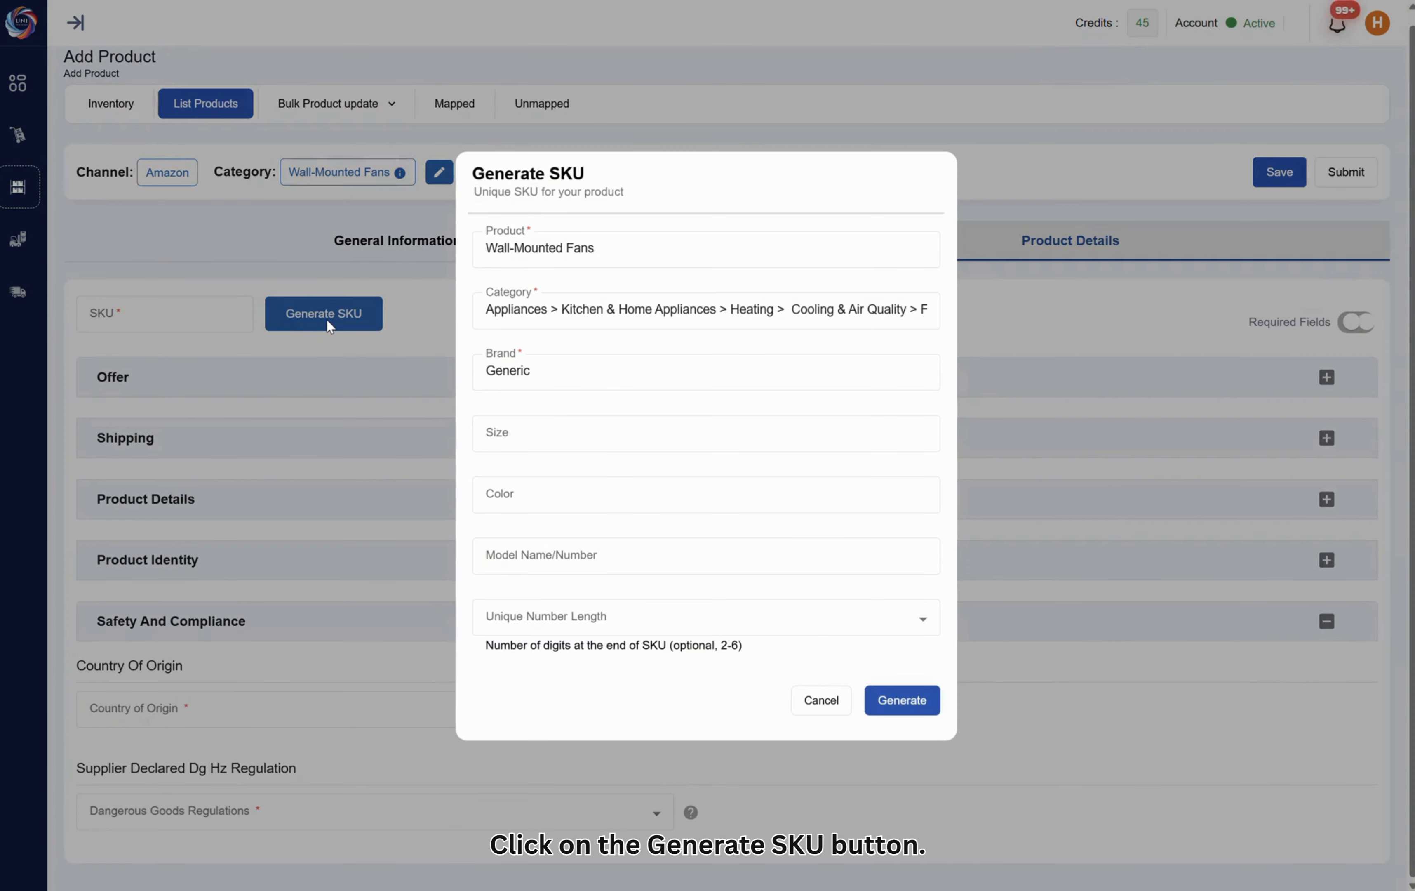
pyautogui.click(543, 434)
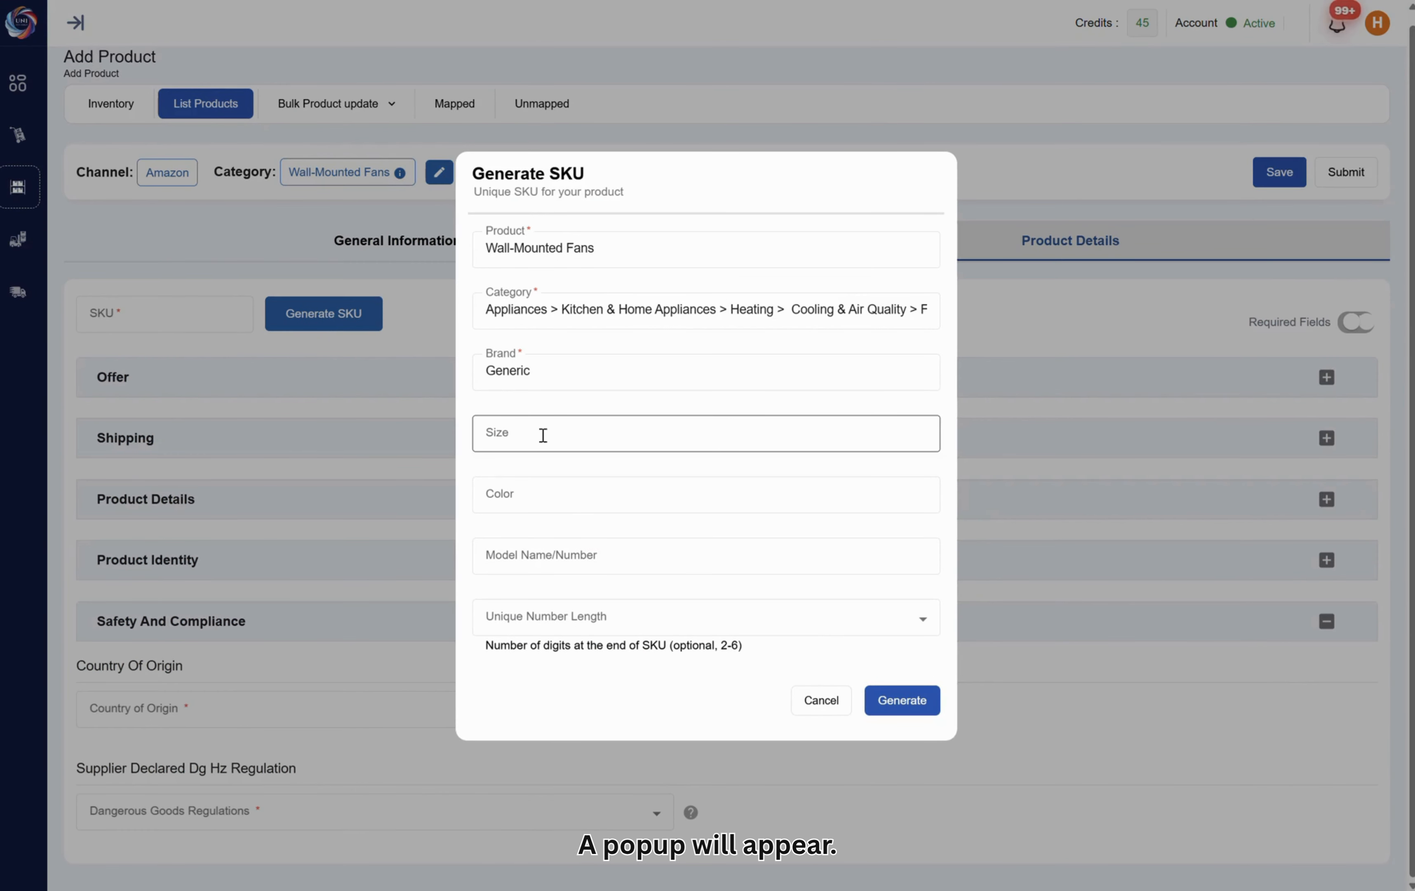
pyautogui.click(567, 488)
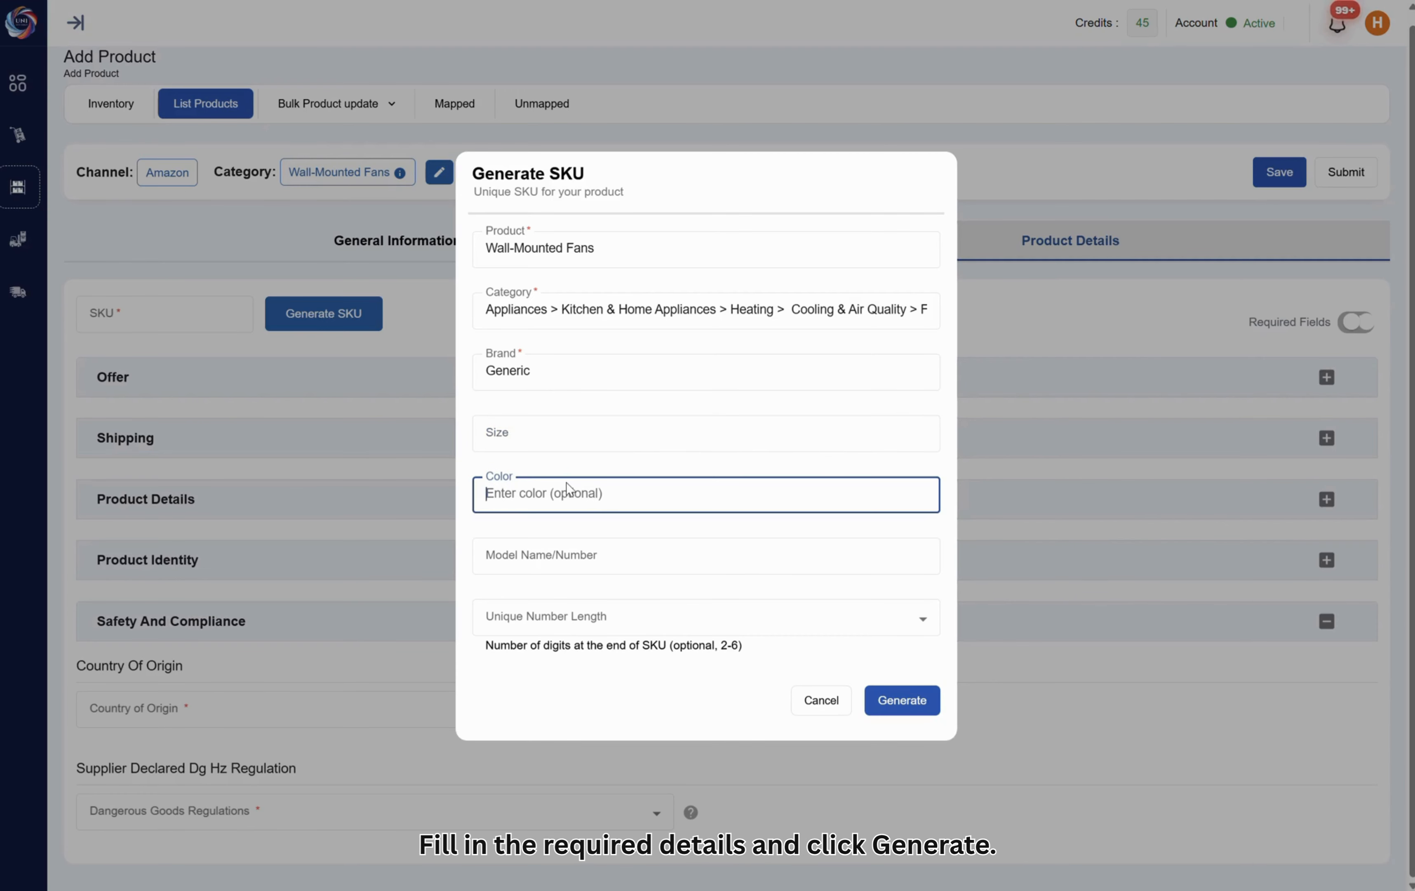
pyautogui.click(894, 704)
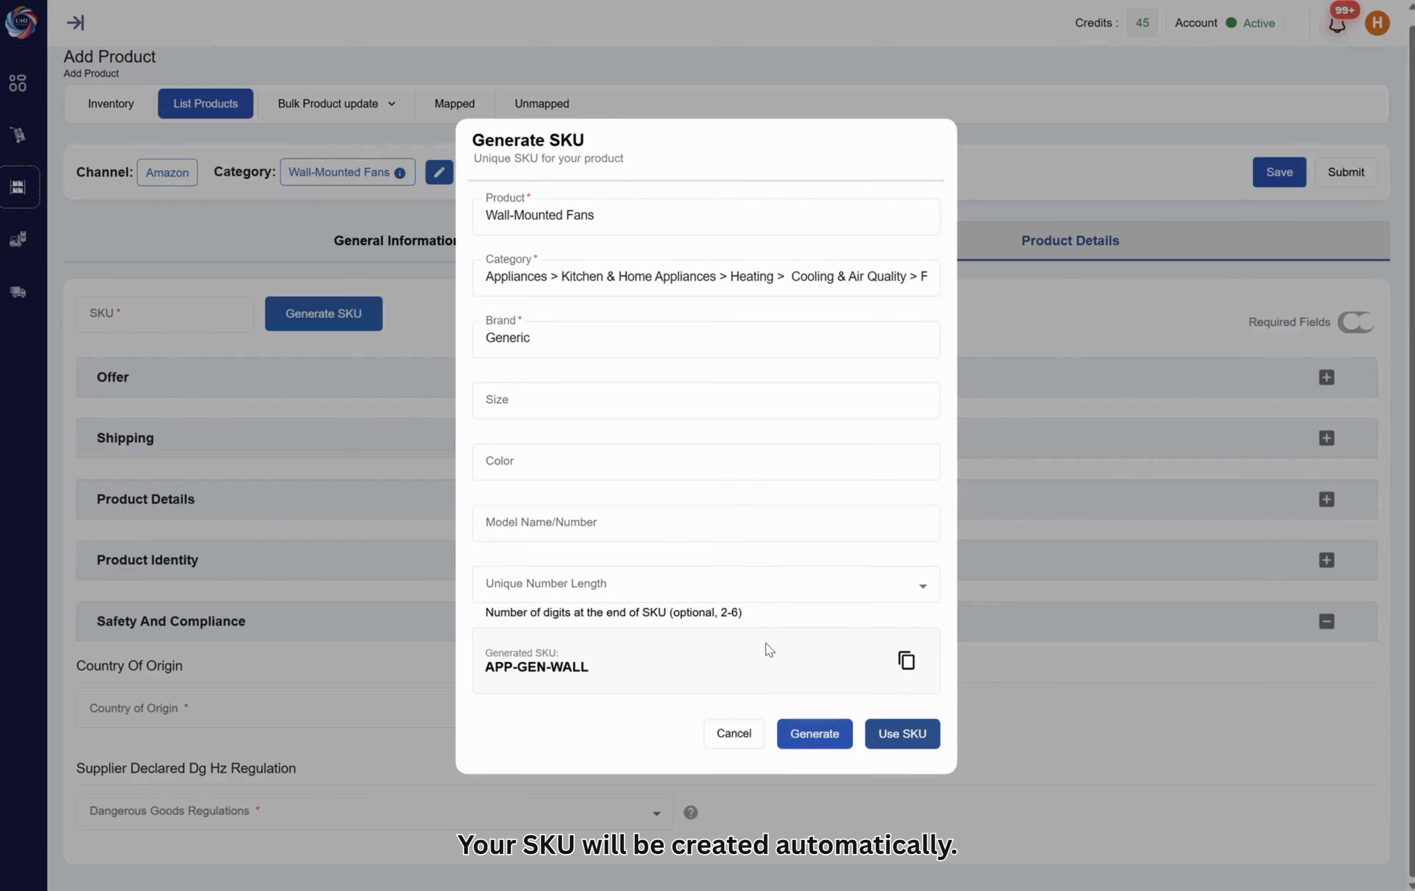
pyautogui.click(914, 741)
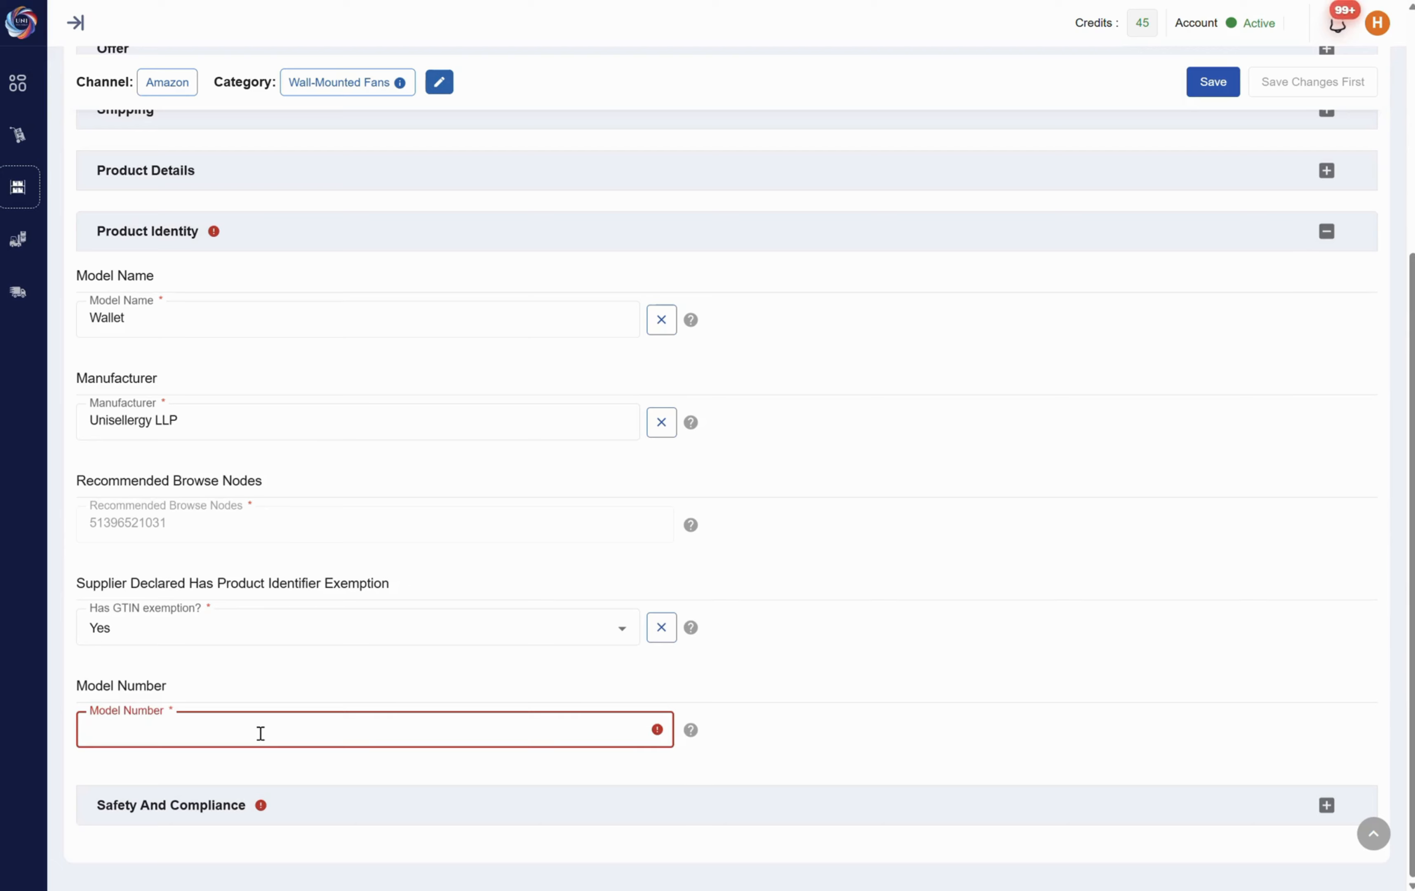
# Enter "WA" as the model number under Product Identity, and set batteries required to No under Safety And Compliance
pyautogui.write('WA1254')
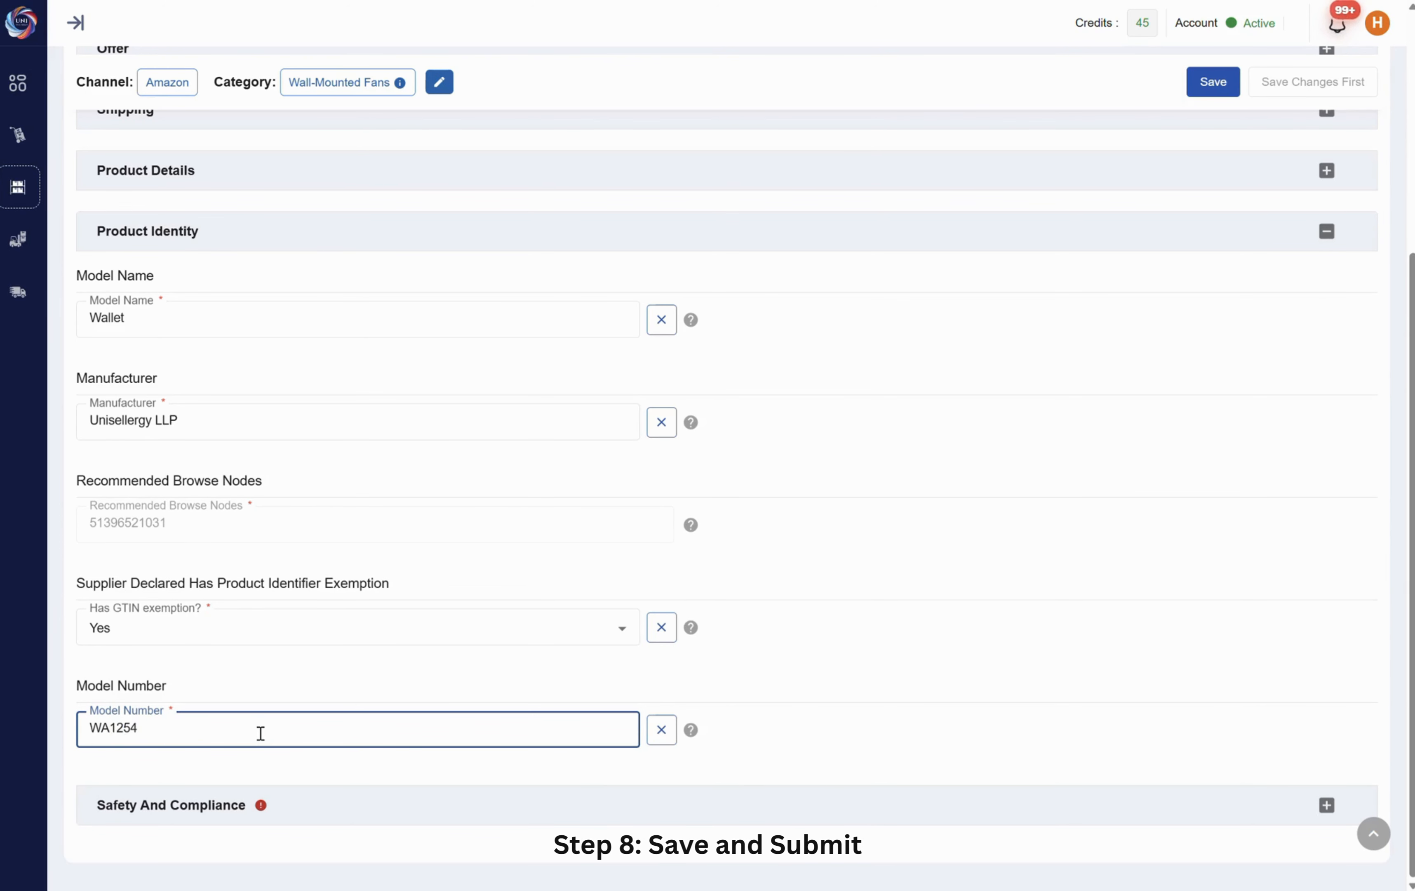
pyautogui.click(404, 804)
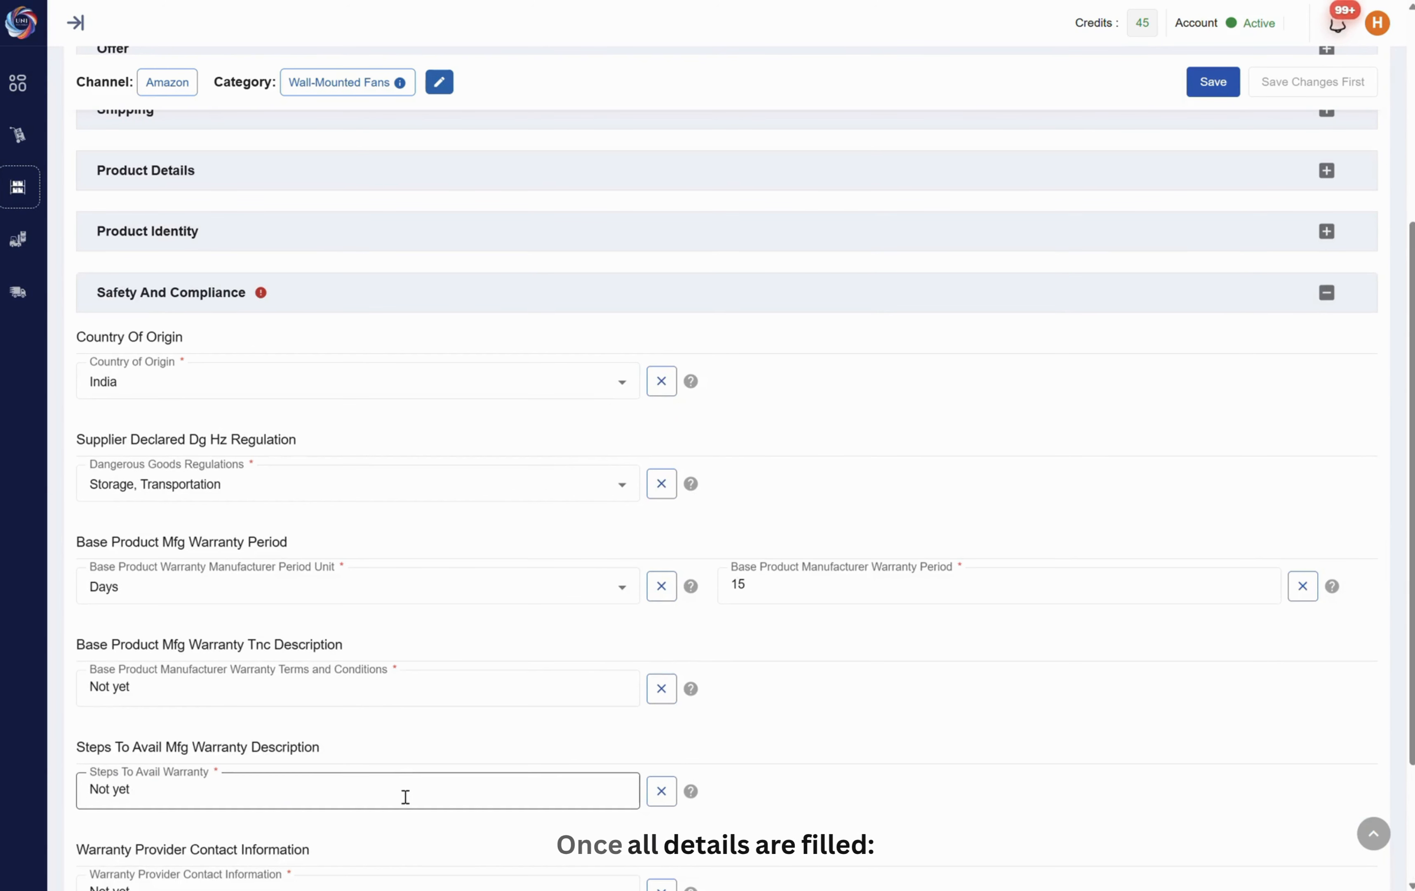
pyautogui.click(249, 812)
pyautogui.click(205, 730)
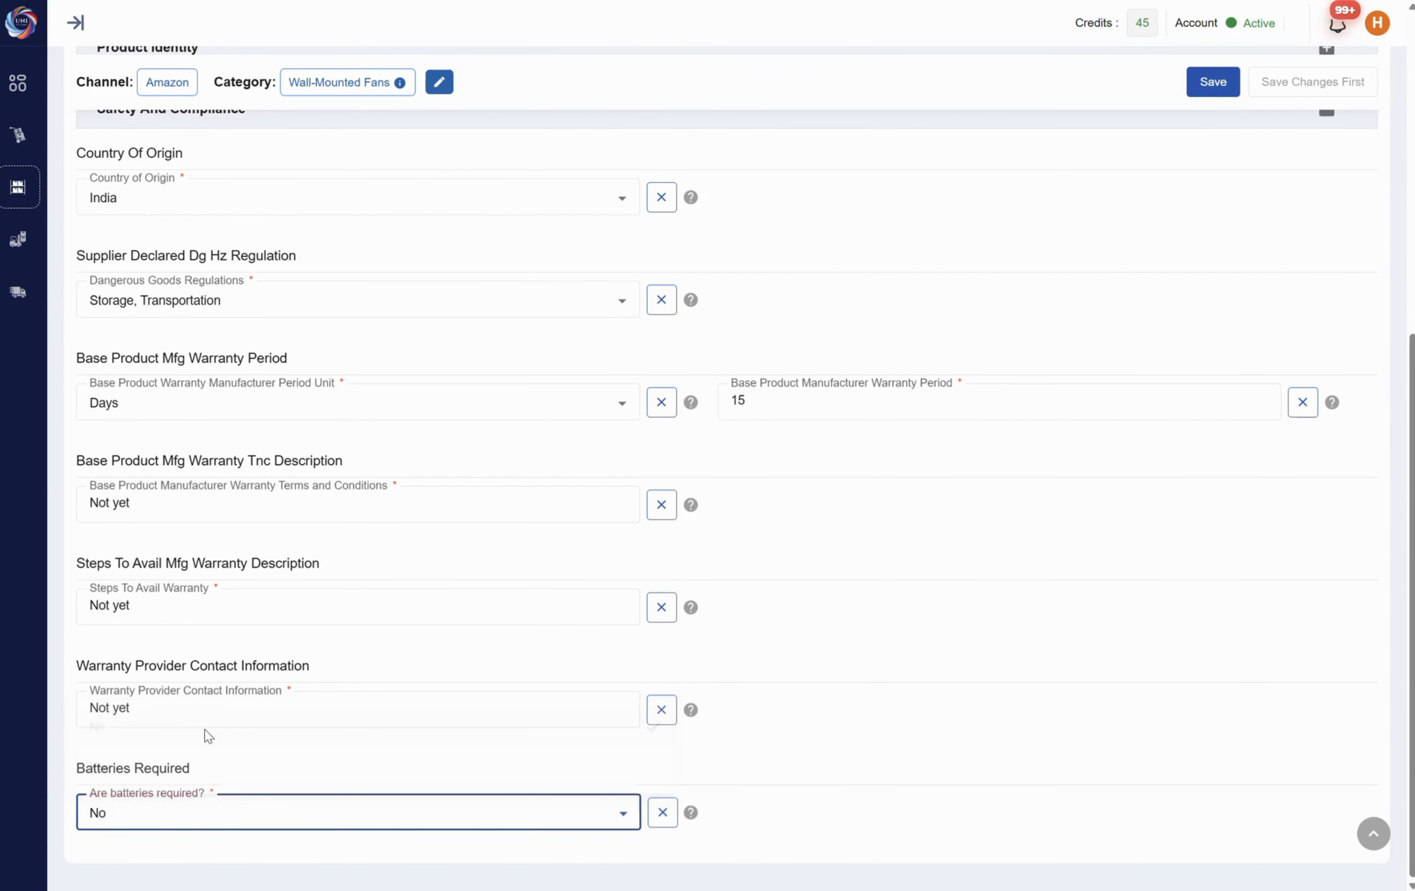
# Save the product and submit the listing for validation
pyautogui.click(1208, 88)
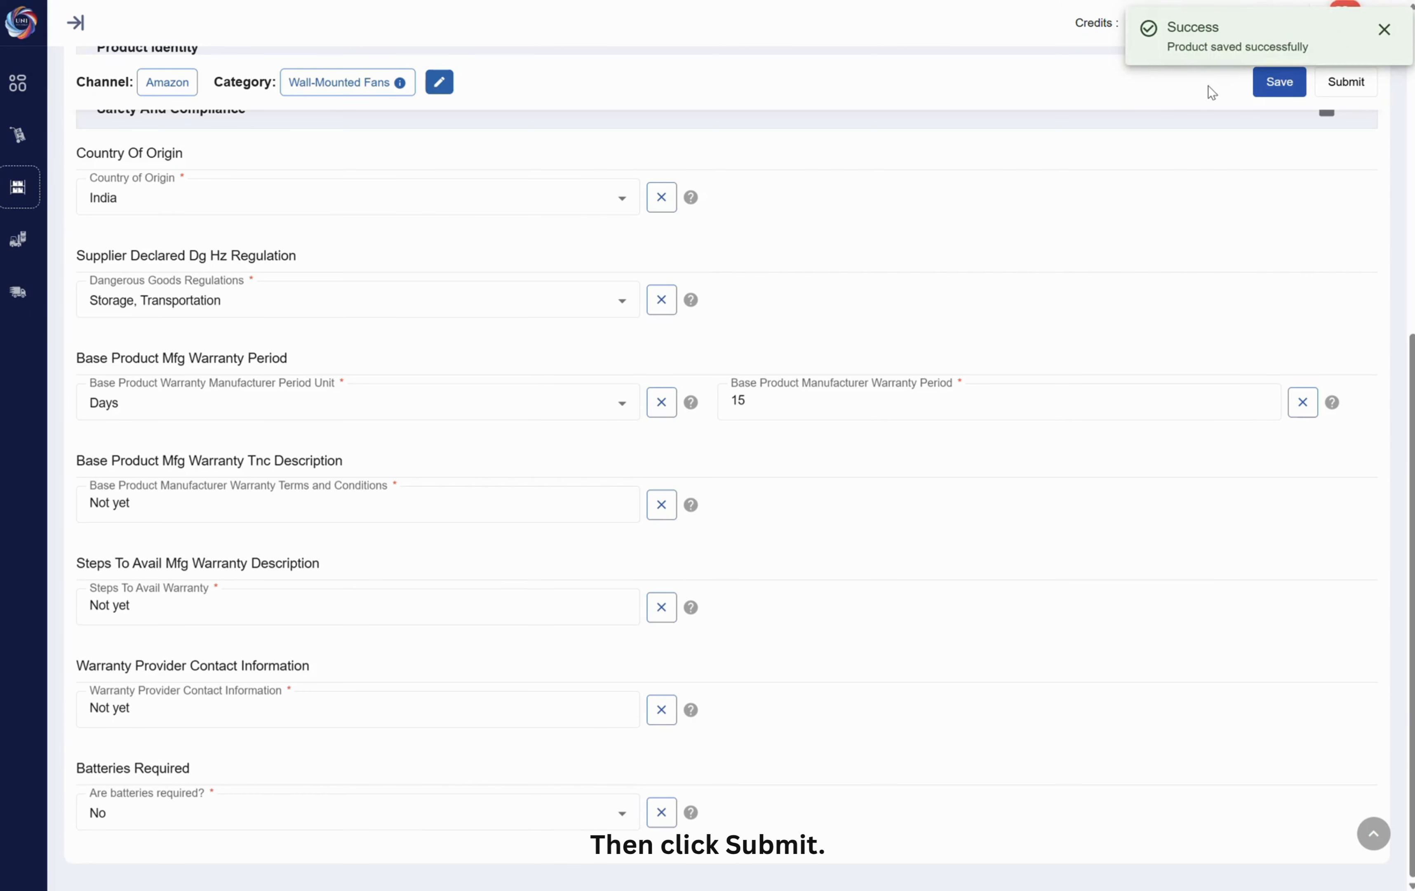
pyautogui.click(1351, 84)
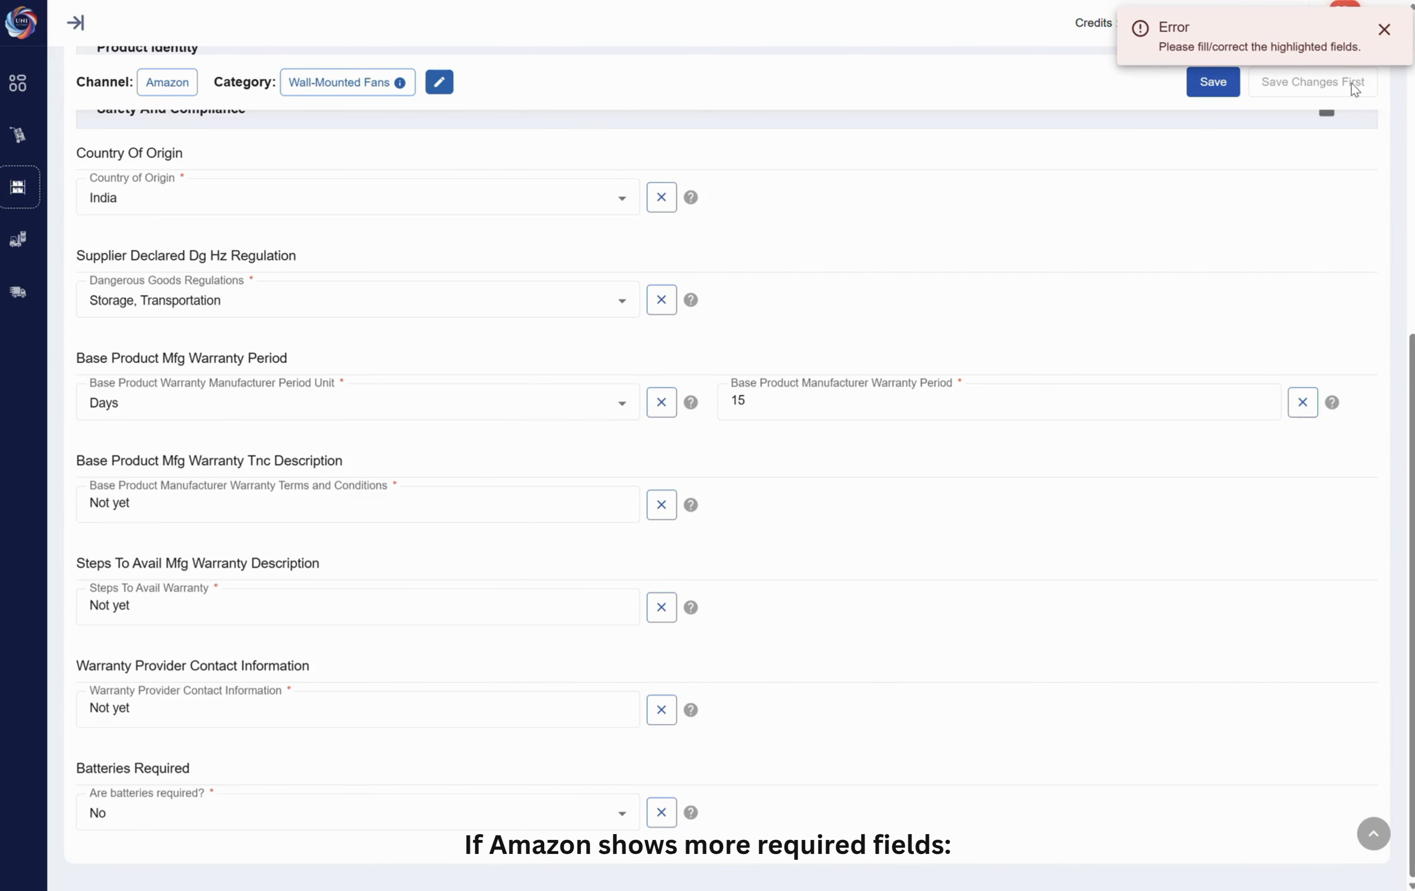
# Examine the Safety And Compliance fields and the General Information section for fields flagged as needing correction
pyautogui.scroll(9, 925, 241)
pyautogui.scroll(-5, 849, 443)
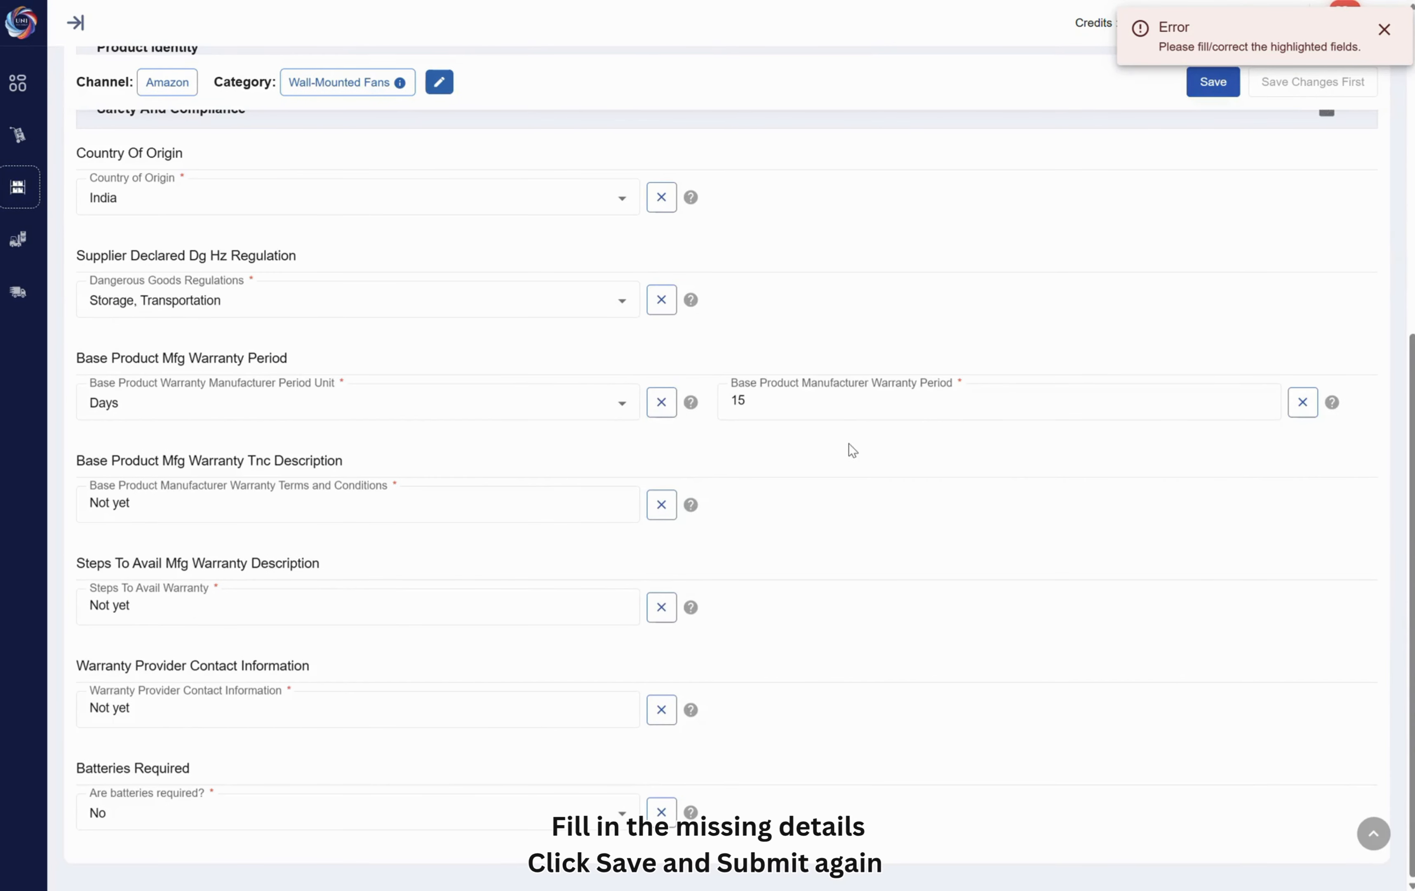
pyautogui.scroll(5, 849, 444)
pyautogui.click(449, 254)
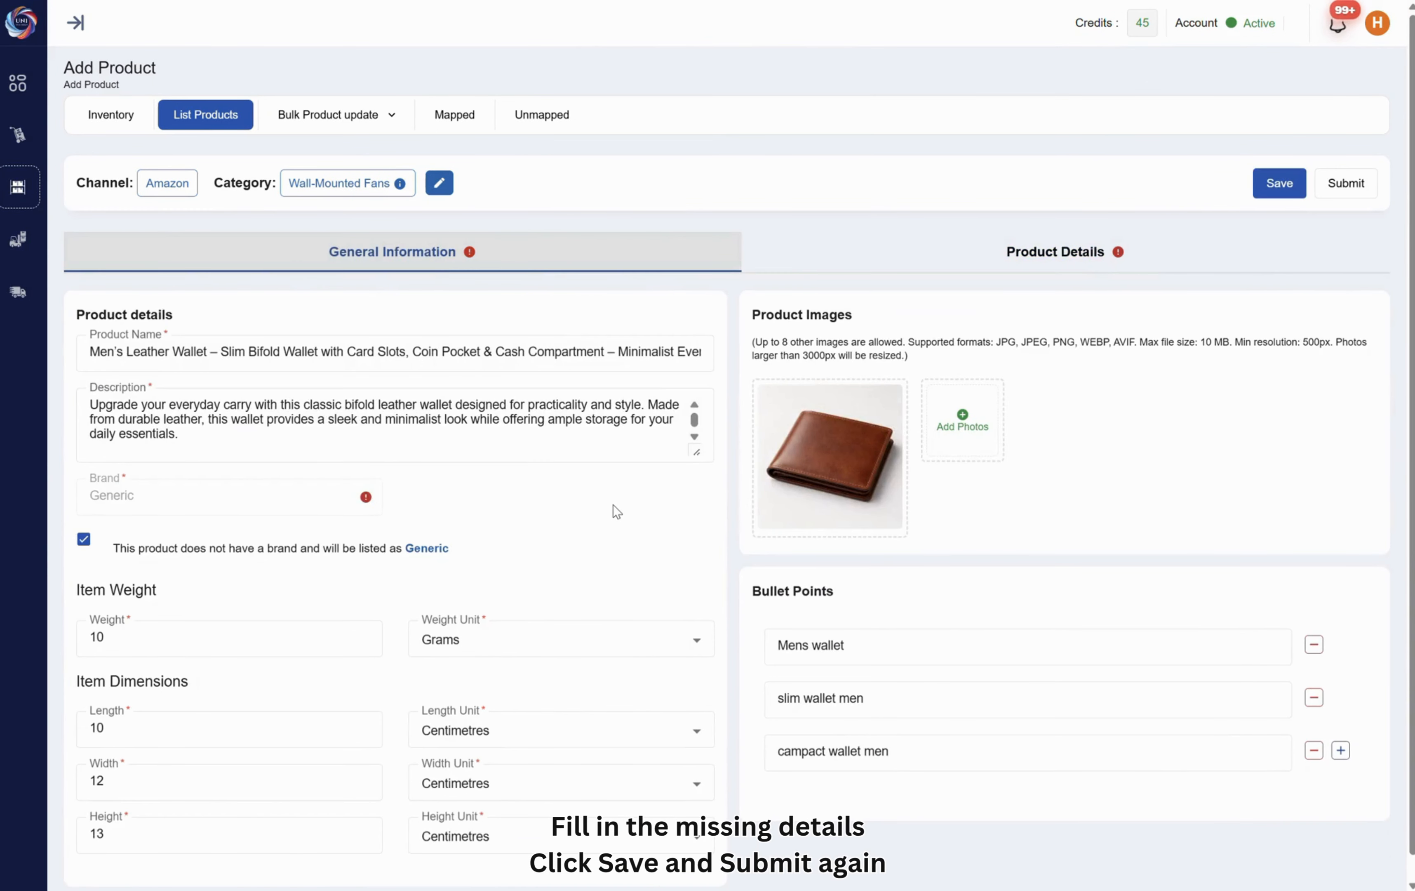
pyautogui.moveTo(368, 502)
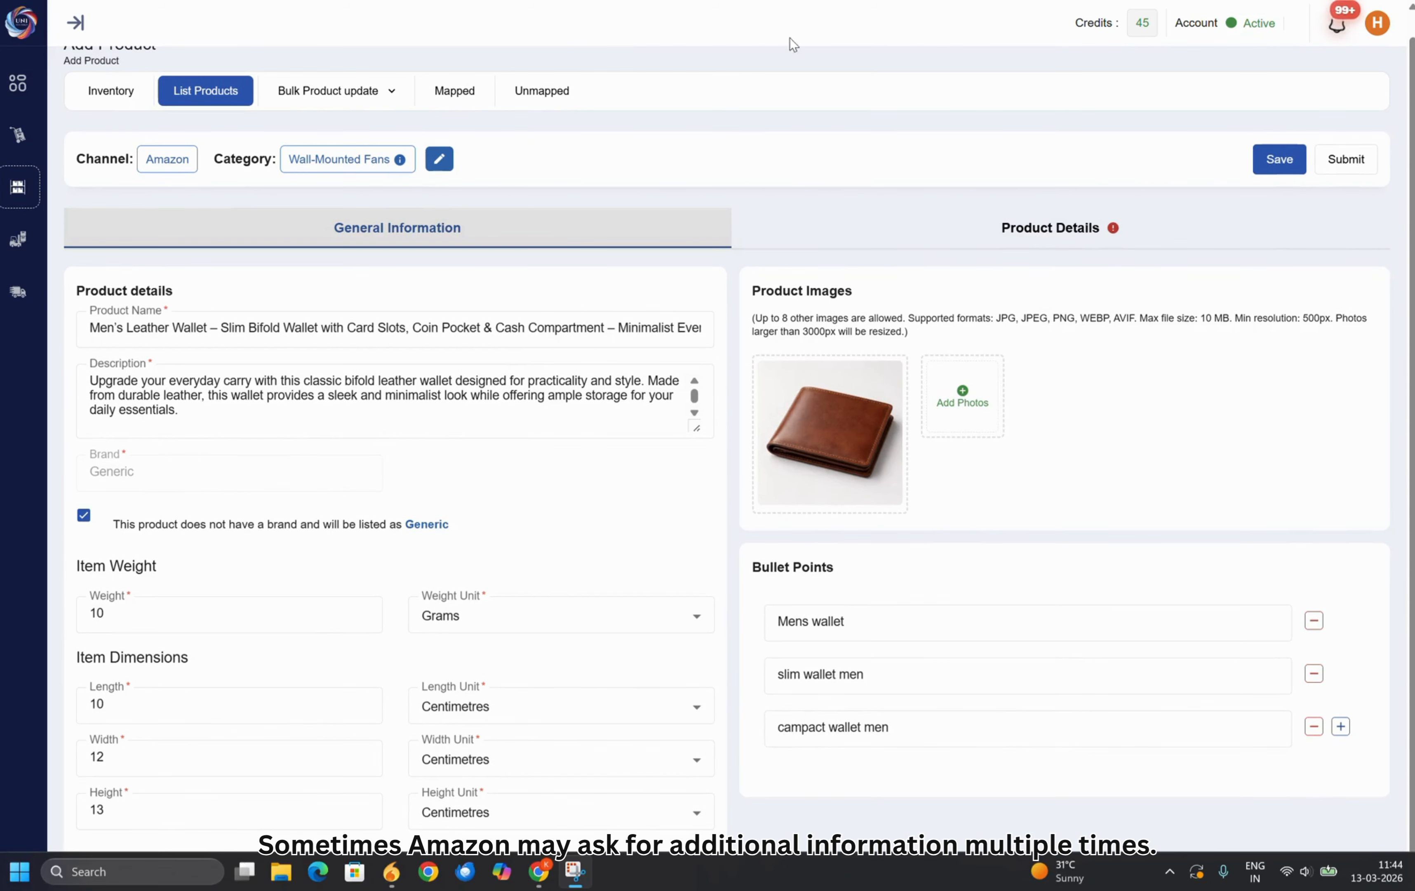
# Set the unit count to 11 in the flagged Product Details group of the listing
pyautogui.click(1088, 231)
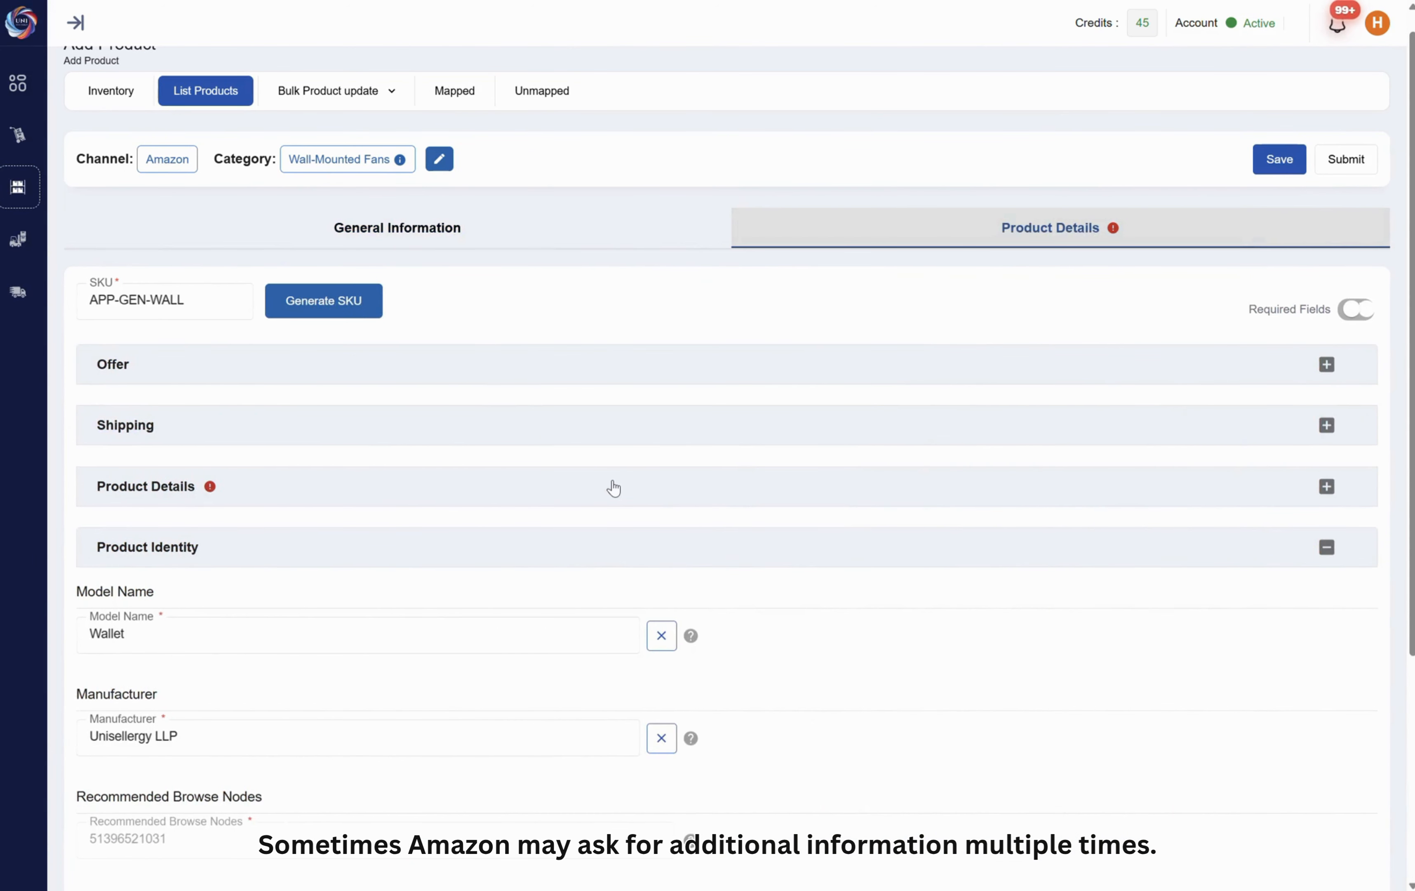
pyautogui.click(610, 487)
pyautogui.click(774, 575)
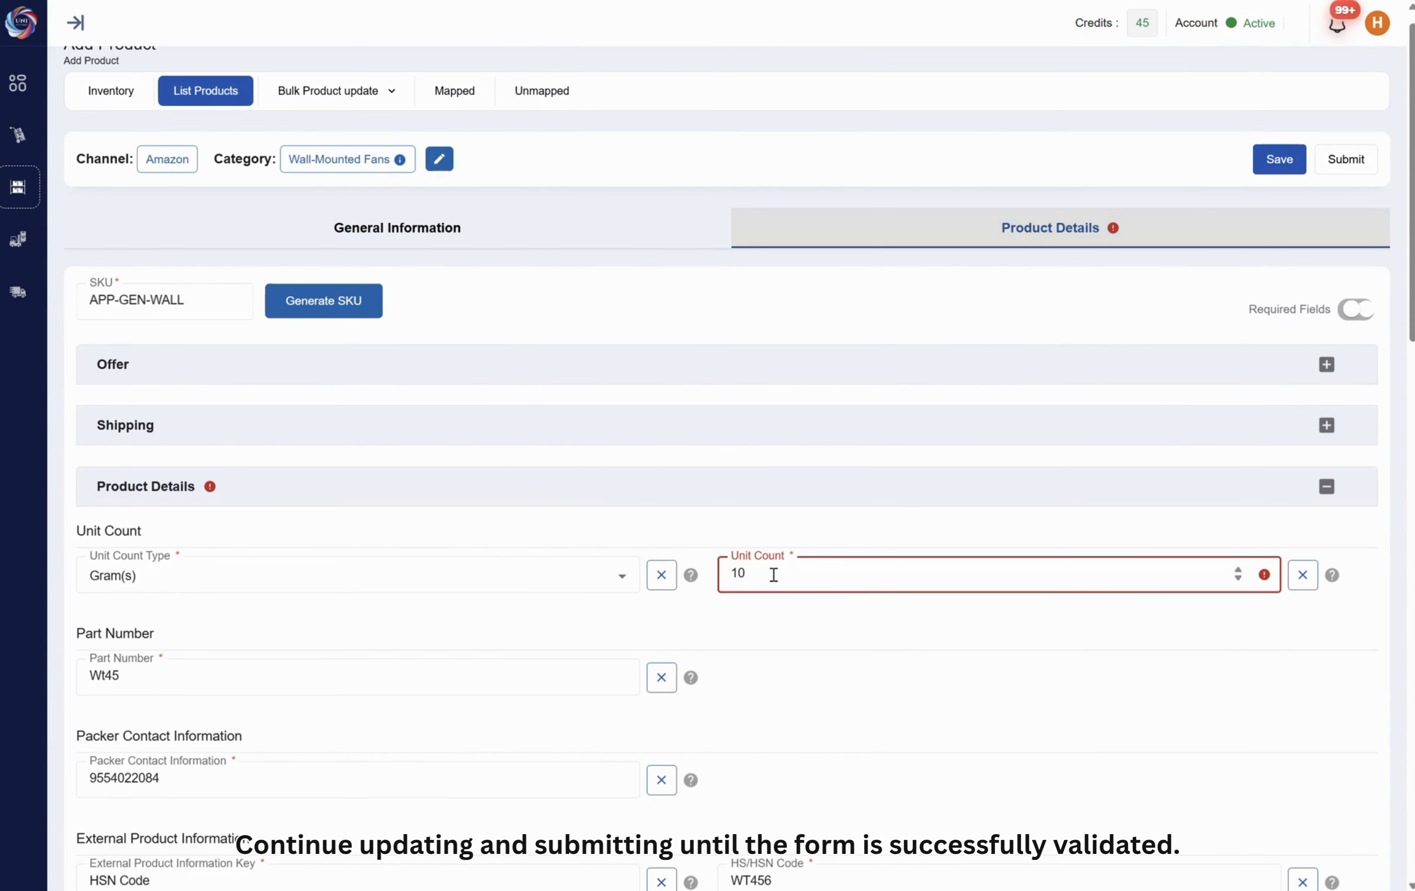
pyautogui.press('BackSpace')
pyautogui.press('BackSpace')
pyautogui.write('11')
pyautogui.click(856, 674)
pyautogui.scroll(-1, 829, 696)
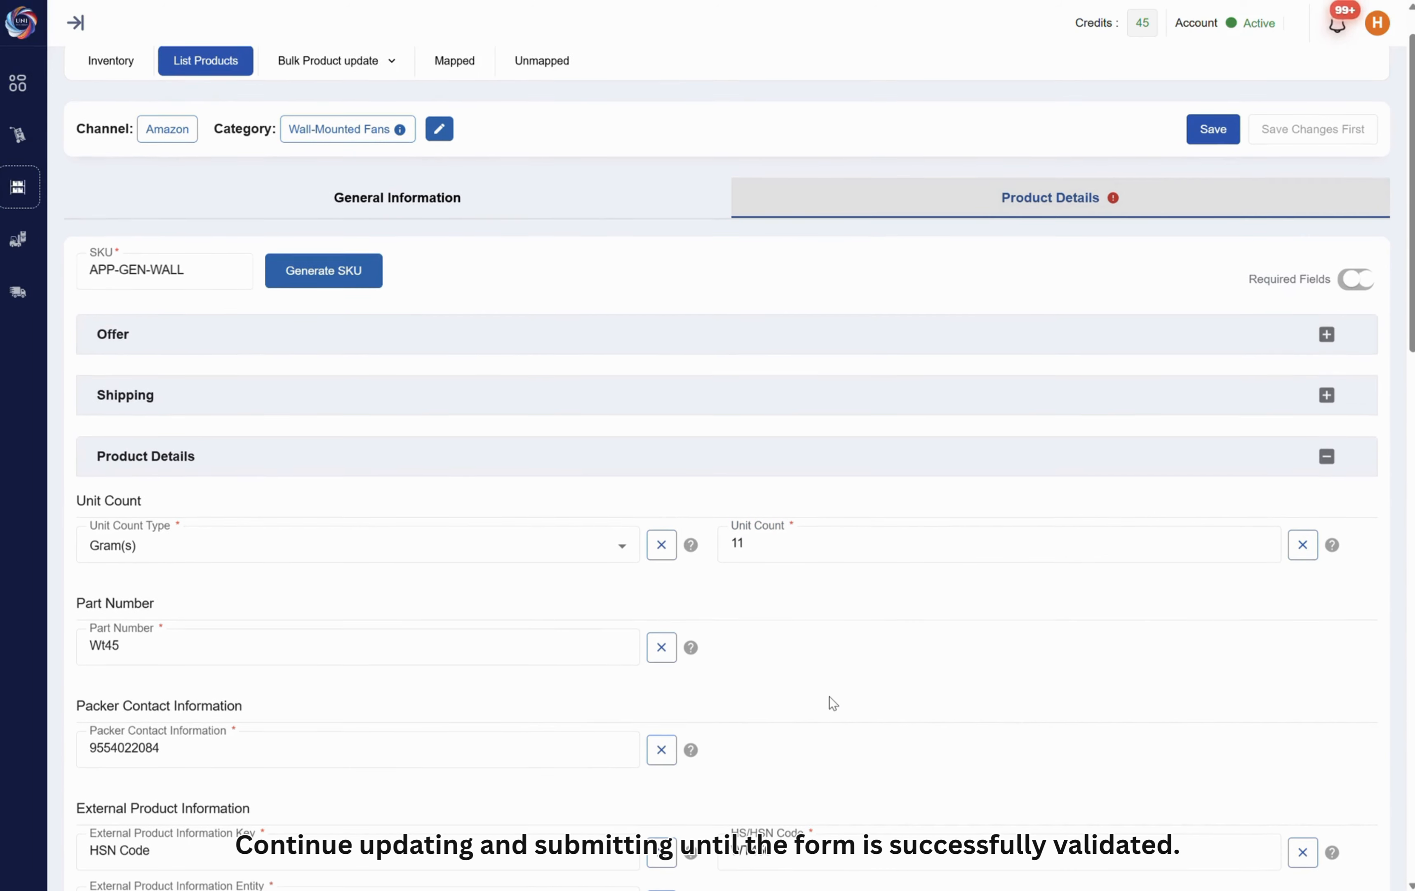
pyautogui.scroll(-3, 786, 555)
# Change the unit count type to Count and the unit count to 1, and save and resubmit the product
pyautogui.moveTo(1269, 456)
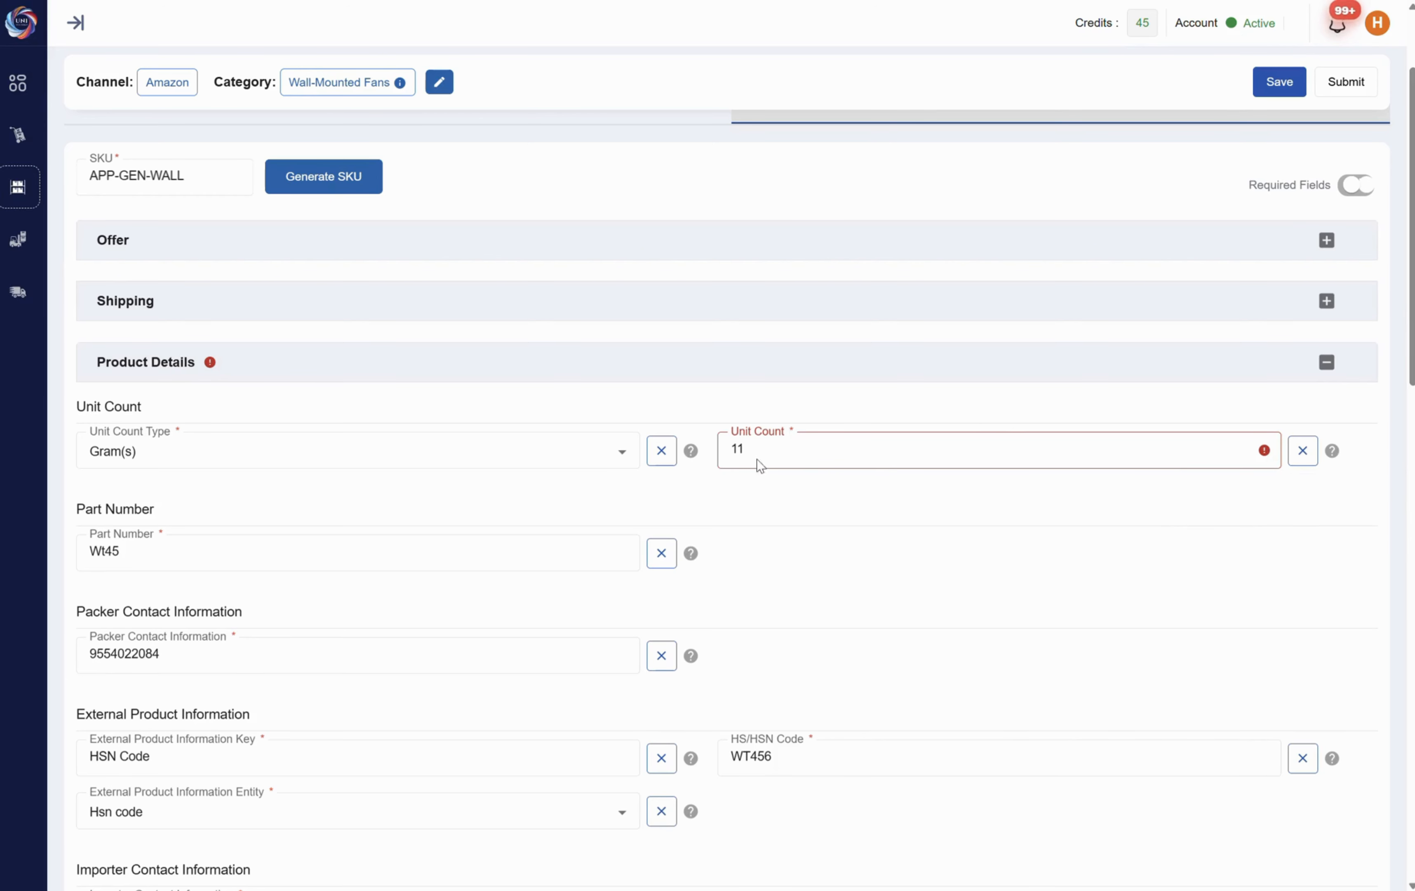
pyautogui.moveTo(755, 460); pyautogui.dragTo(725, 456)
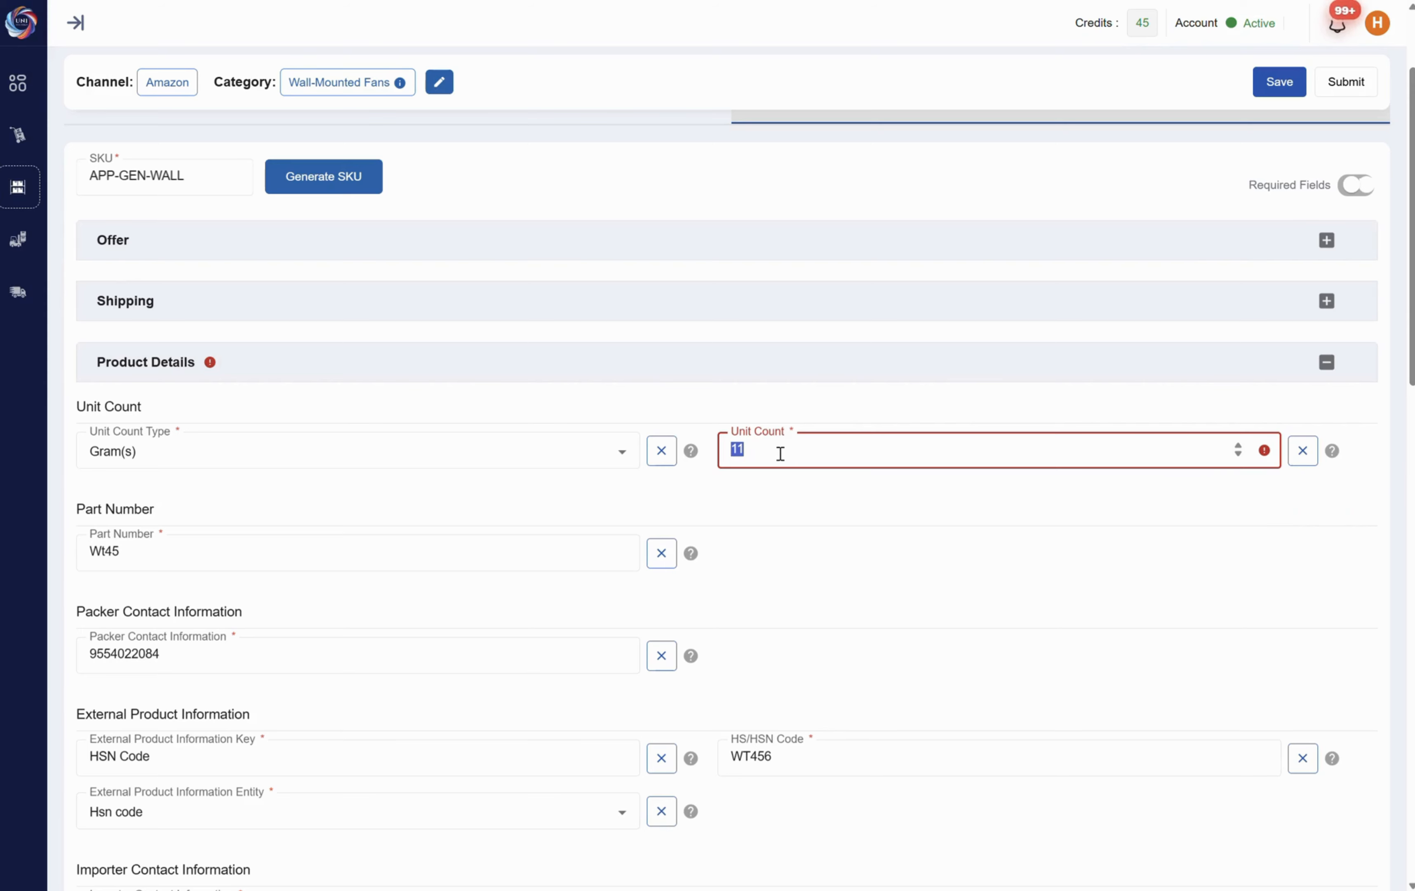
pyautogui.click(593, 450)
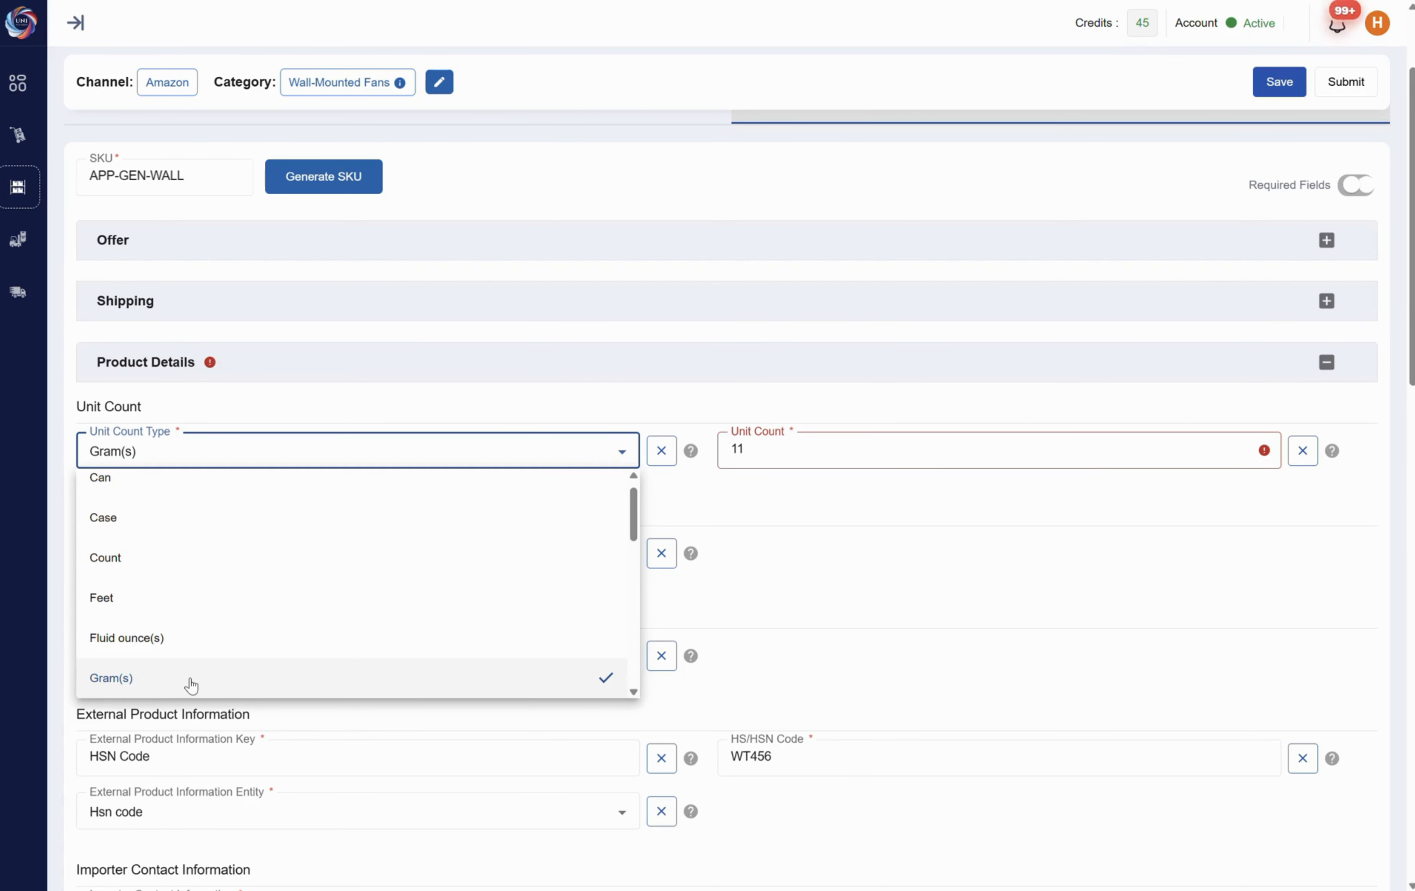
pyautogui.click(165, 557)
pyautogui.click(764, 450)
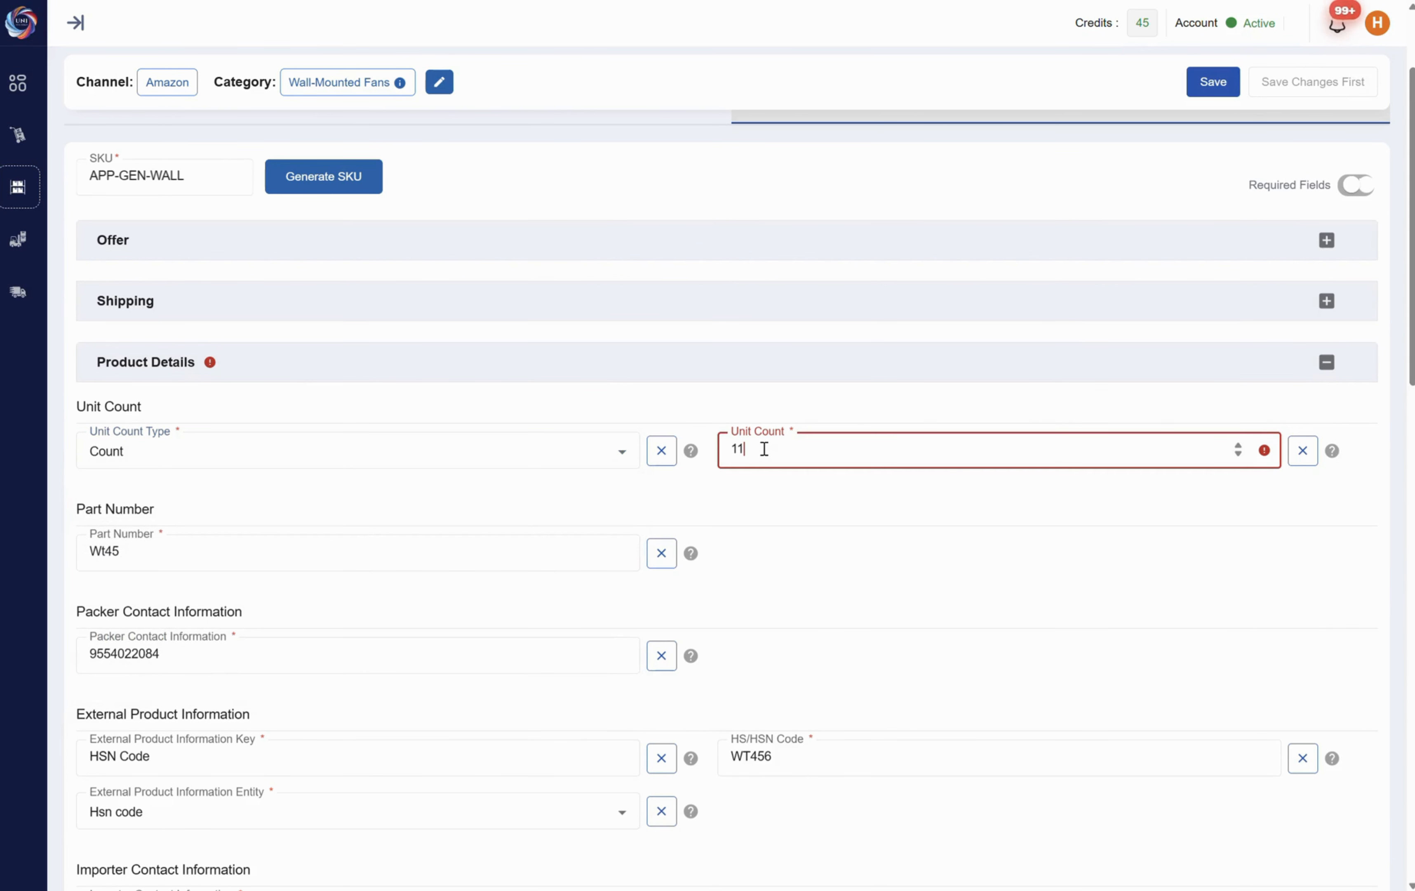
pyautogui.press('BackSpace')
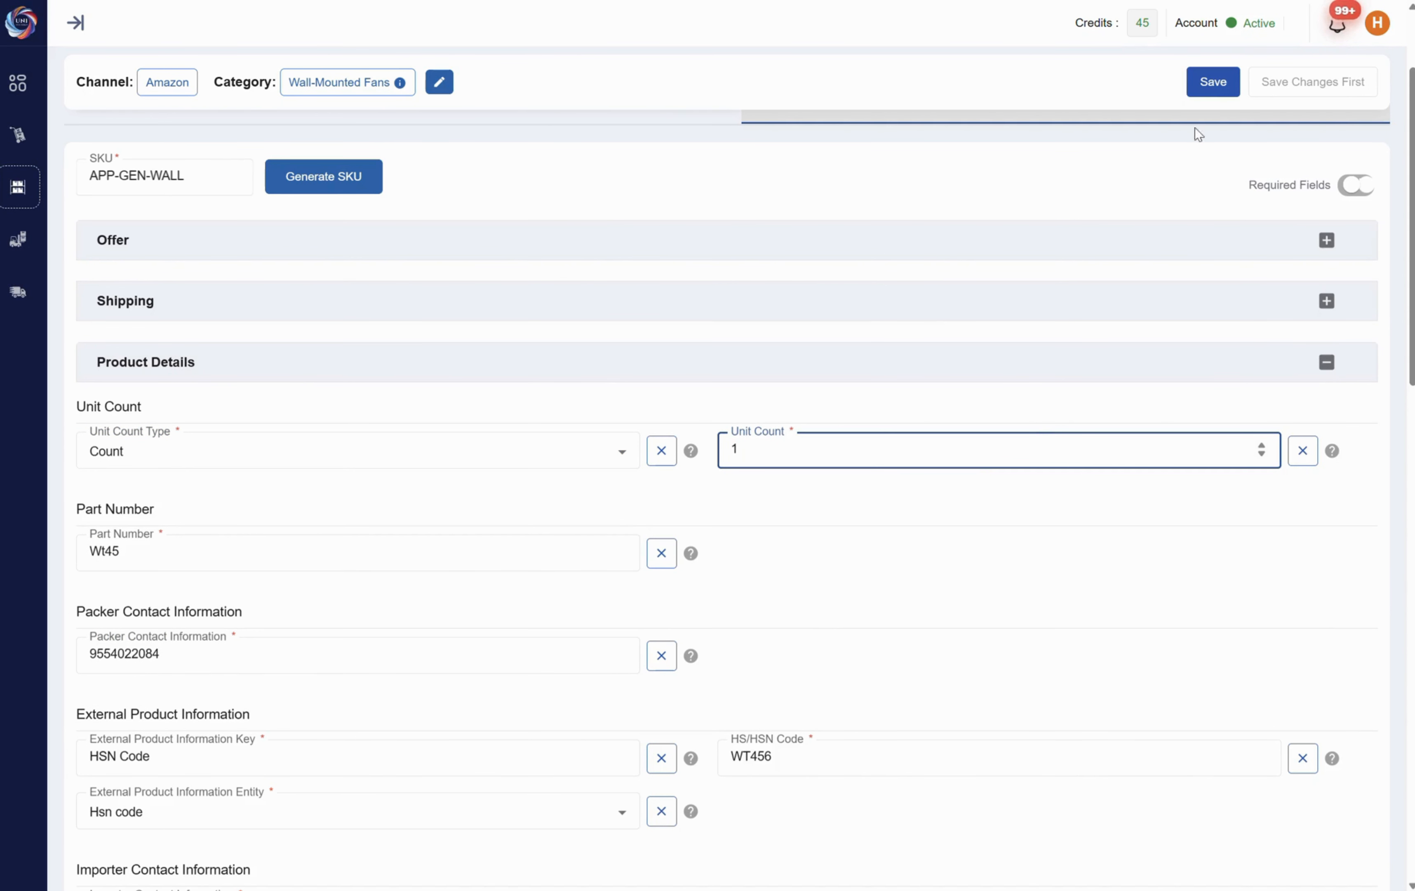
pyautogui.click(1213, 81)
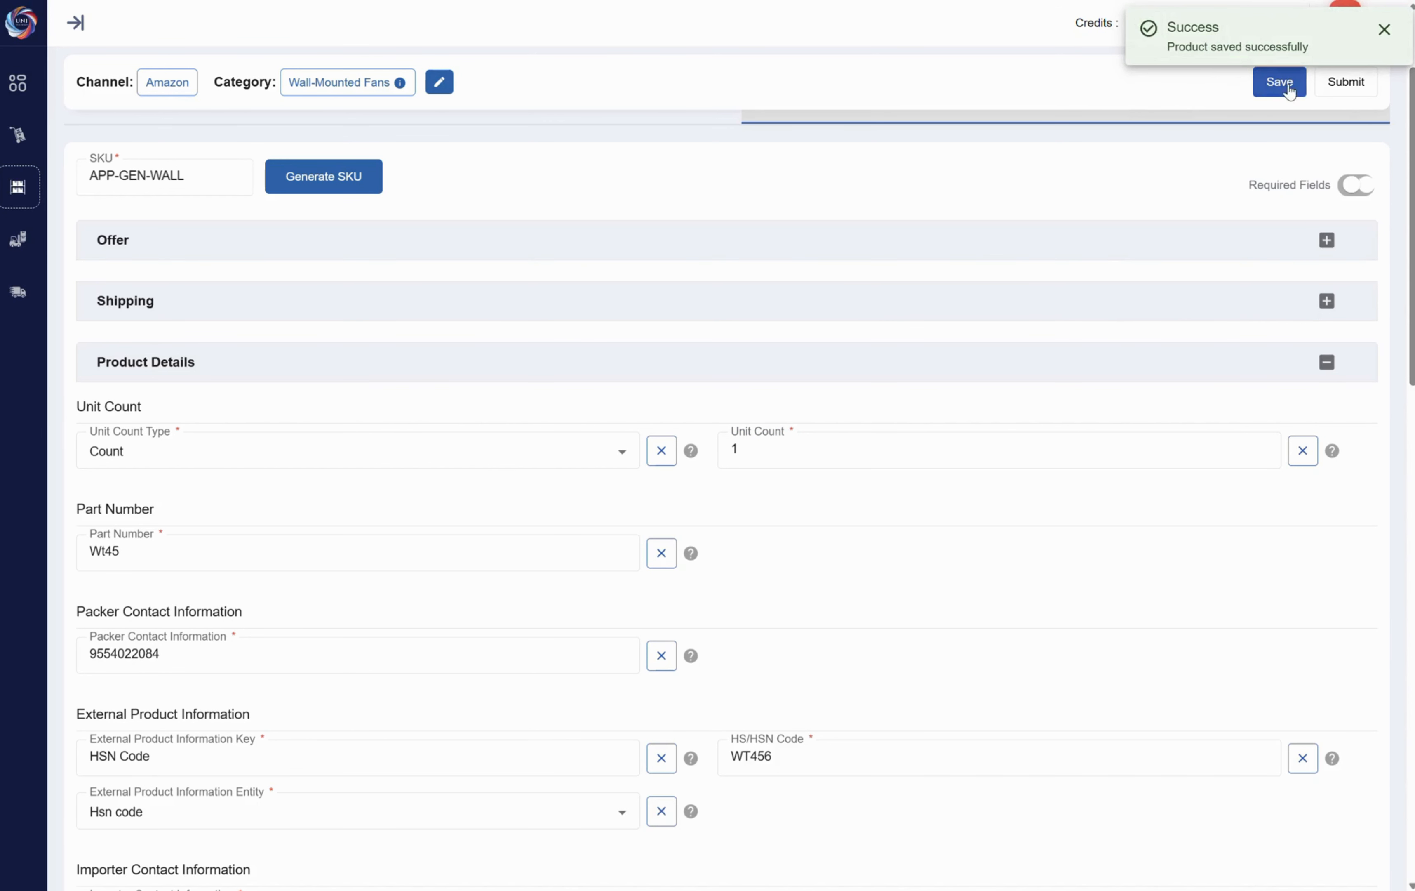
pyautogui.click(1347, 87)
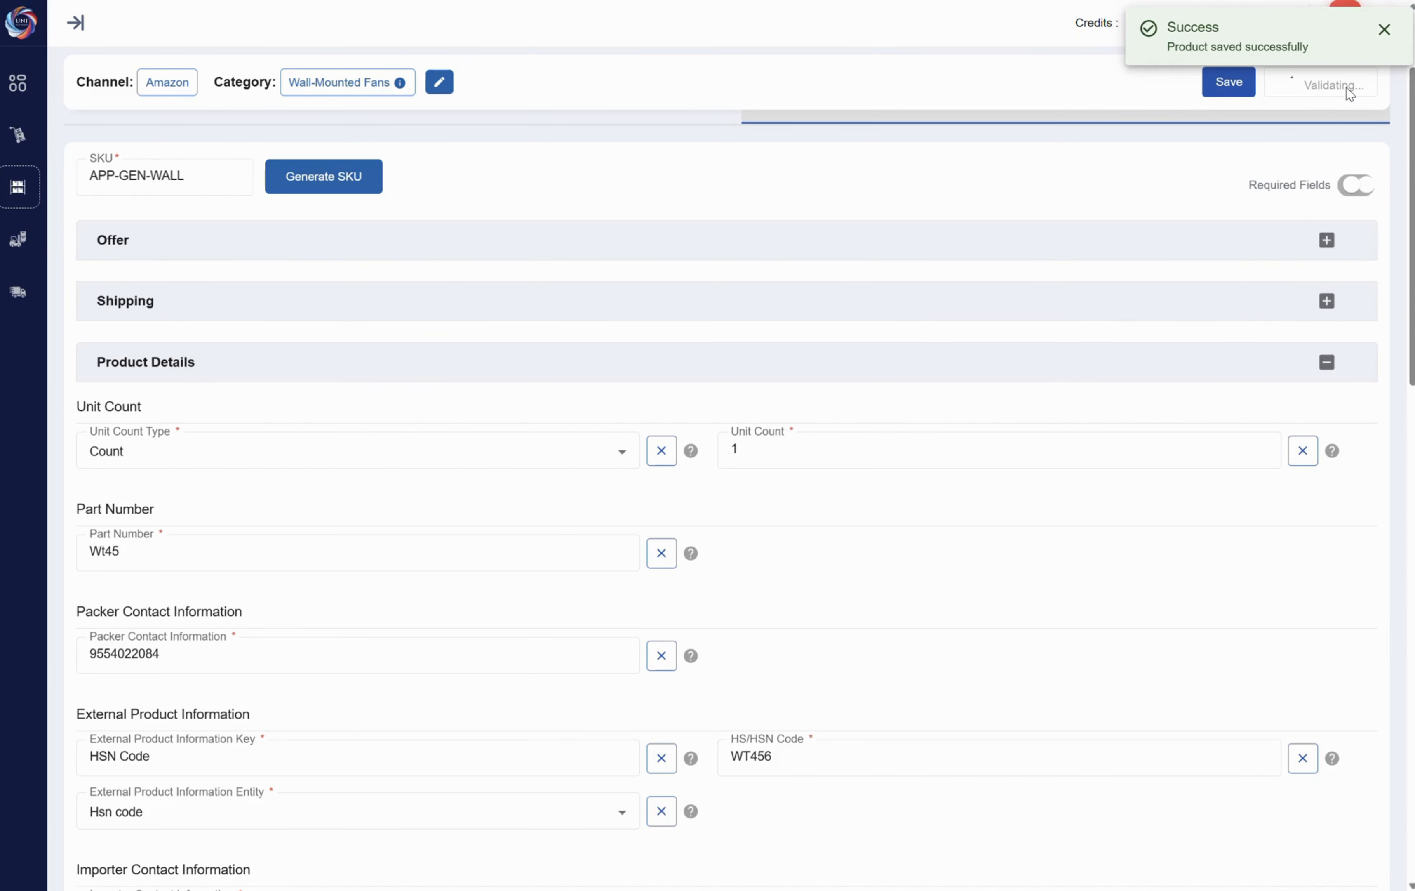